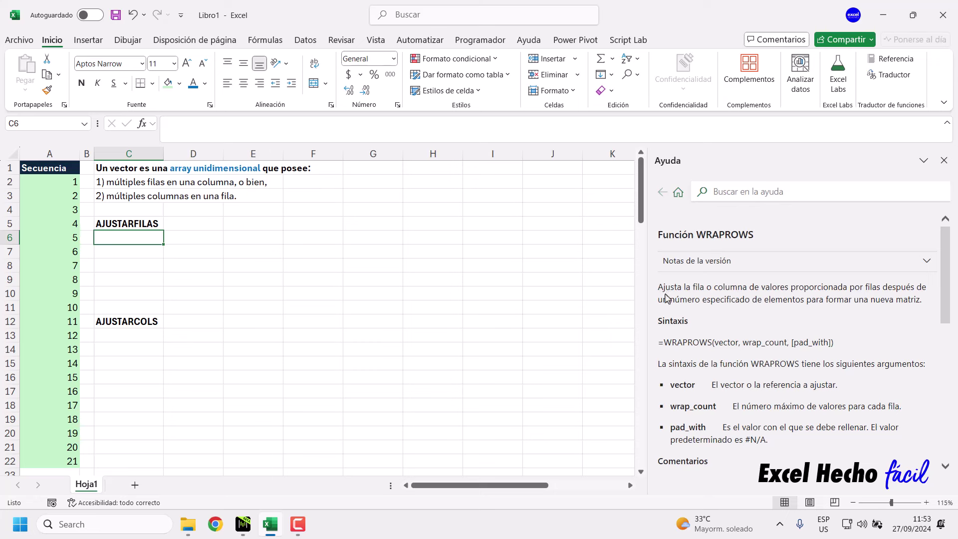
- Highlight the WRAPROWS help description and function name alongside the AJUSTARFILAS heading
{"action": "left_click_drag", "start_coordinate": [656, 287], "coordinate": [928, 302]}
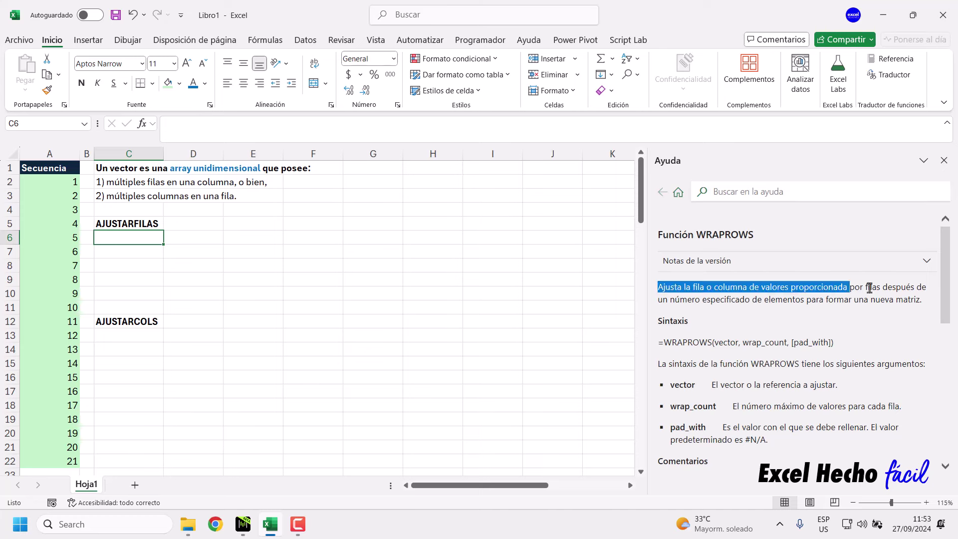
{"action": "left_click", "coordinate": [713, 329]}
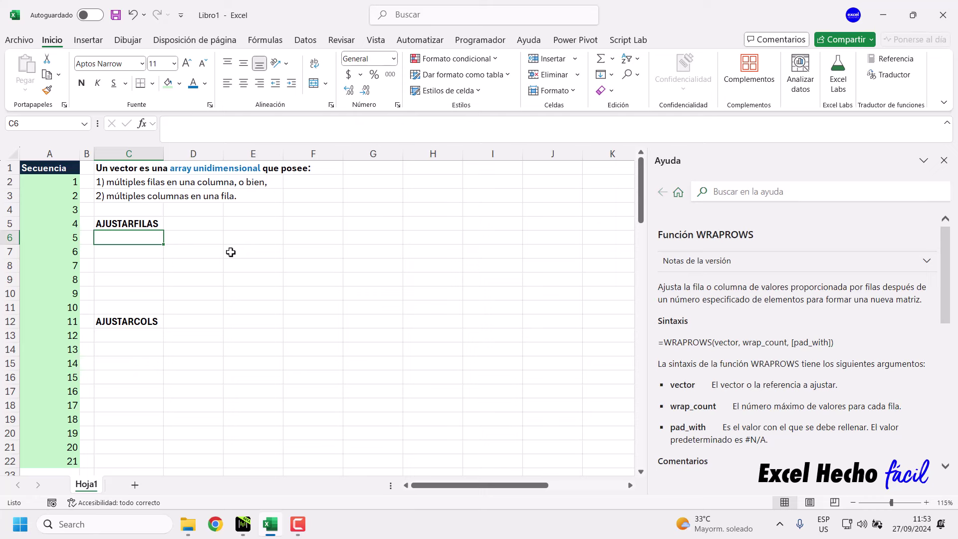
{"action": "left_click", "coordinate": [118, 225]}
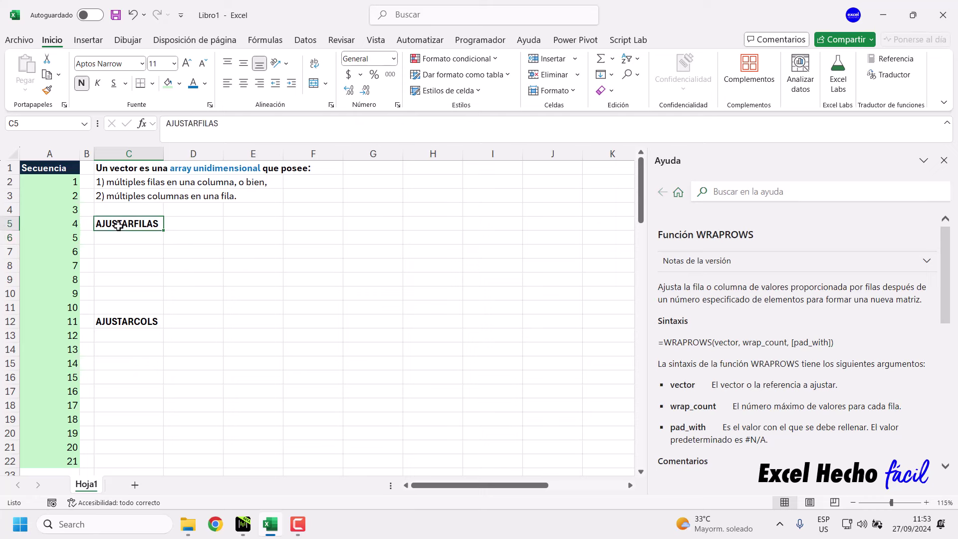
{"action": "left_click", "coordinate": [119, 237]}
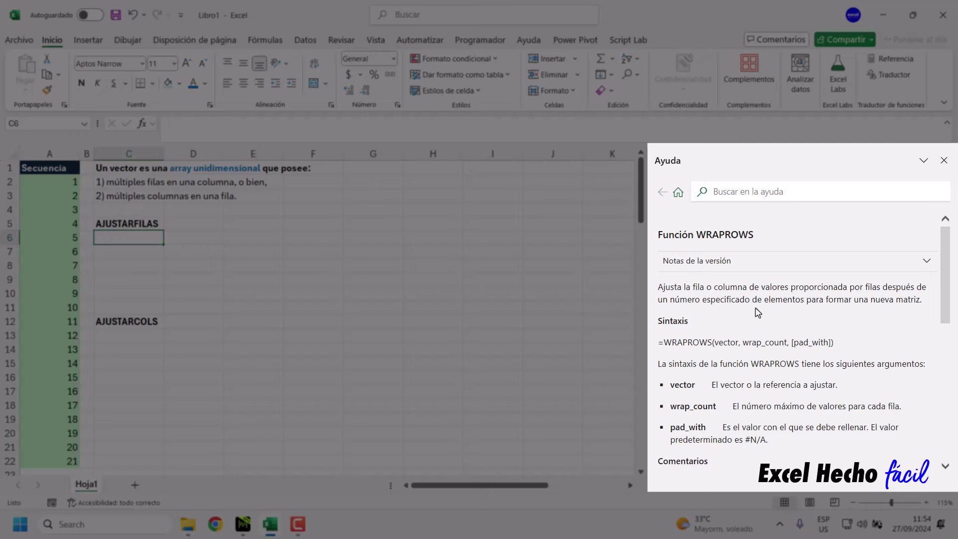
{"action": "left_click_drag", "start_coordinate": [921, 302], "coordinate": [659, 292]}
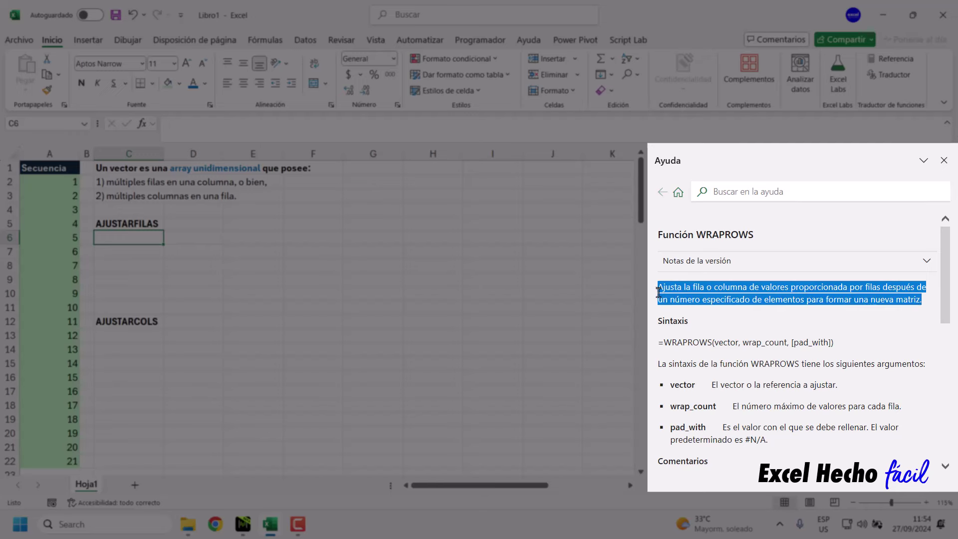
{"action": "left_click", "coordinate": [701, 327]}
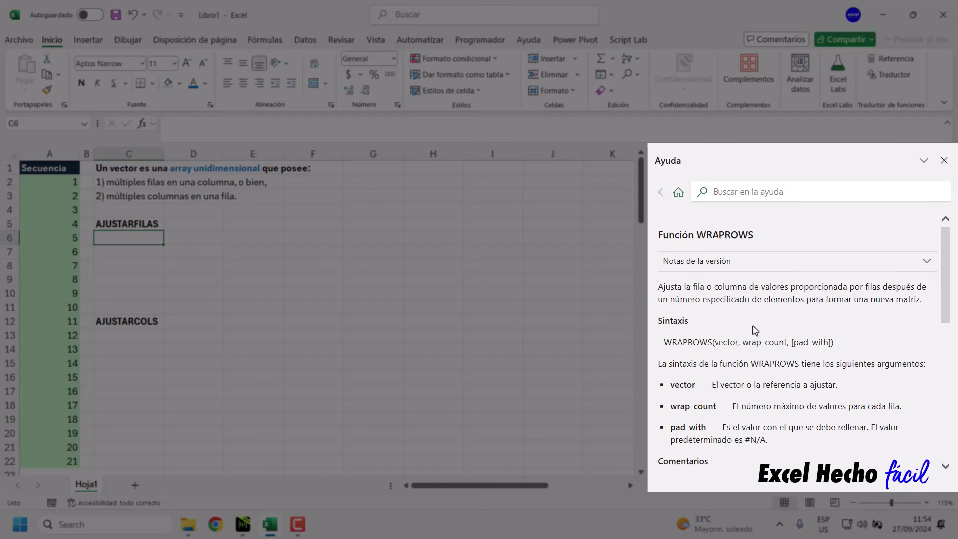
{"action": "left_click_drag", "start_coordinate": [657, 287], "coordinate": [925, 301]}
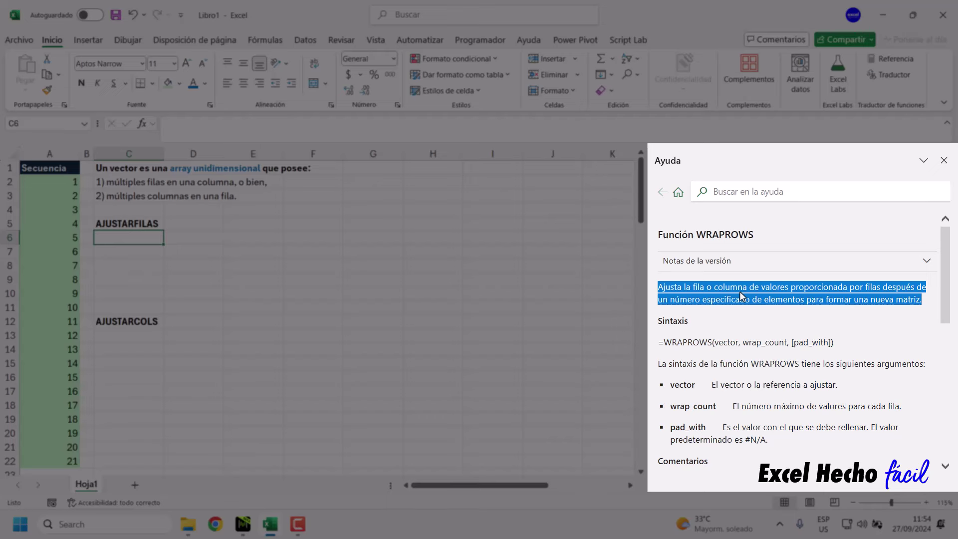
{"action": "left_click", "coordinate": [711, 307]}
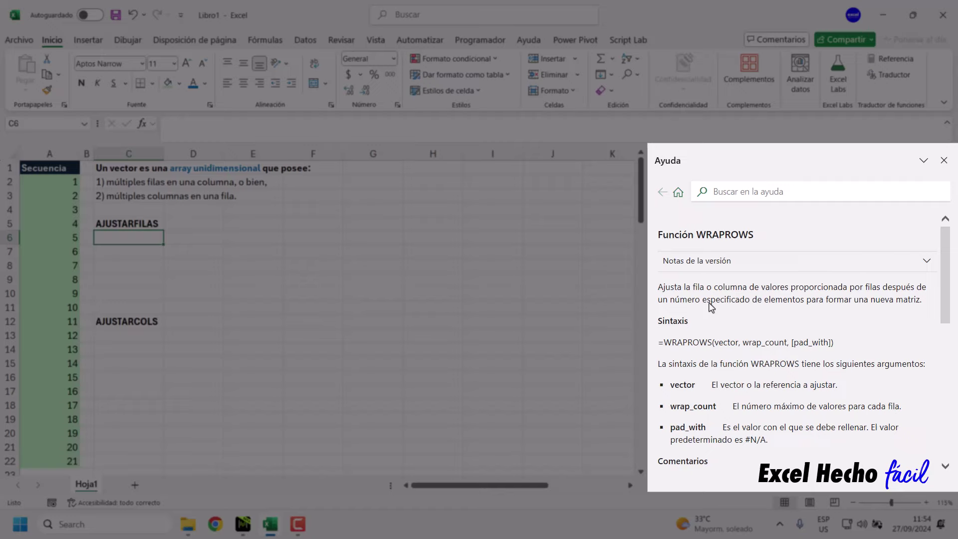
{"action": "left_click_drag", "start_coordinate": [697, 235], "coordinate": [768, 237]}
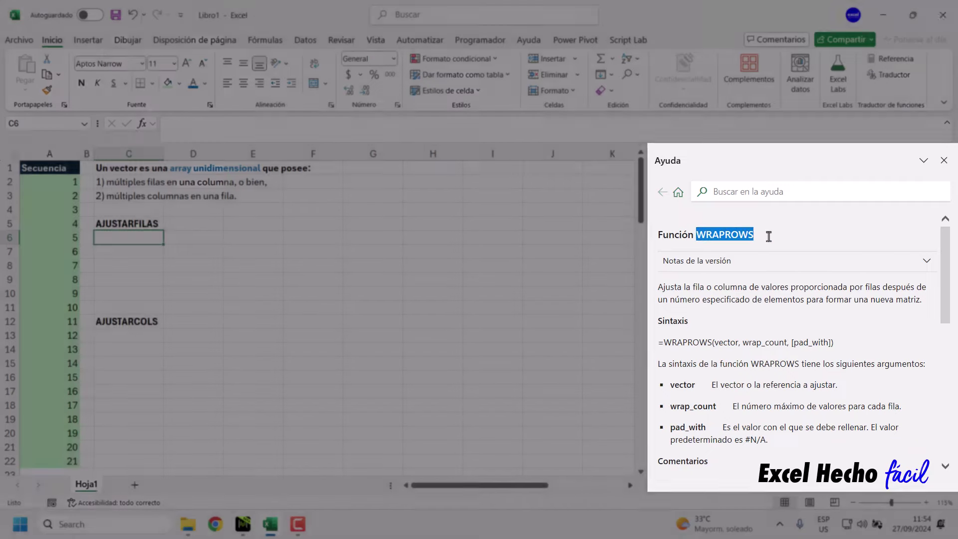
{"action": "left_click", "coordinate": [760, 238]}
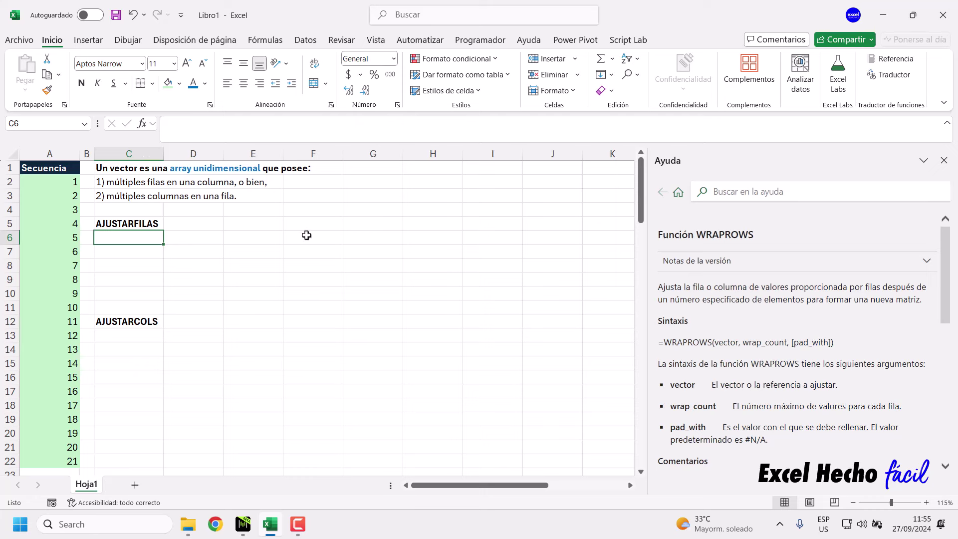
- Outline example block, column and row ranges around F6:I14 to illustrate wrapping
{"action": "mouse_move", "coordinate": [306, 235]}
{"action": "left_mouse_down"}
{"action": "mouse_move", "coordinate": [385, 278]}
{"action": "mouse_move", "coordinate": [381, 293]}
{"action": "left_mouse_up"}
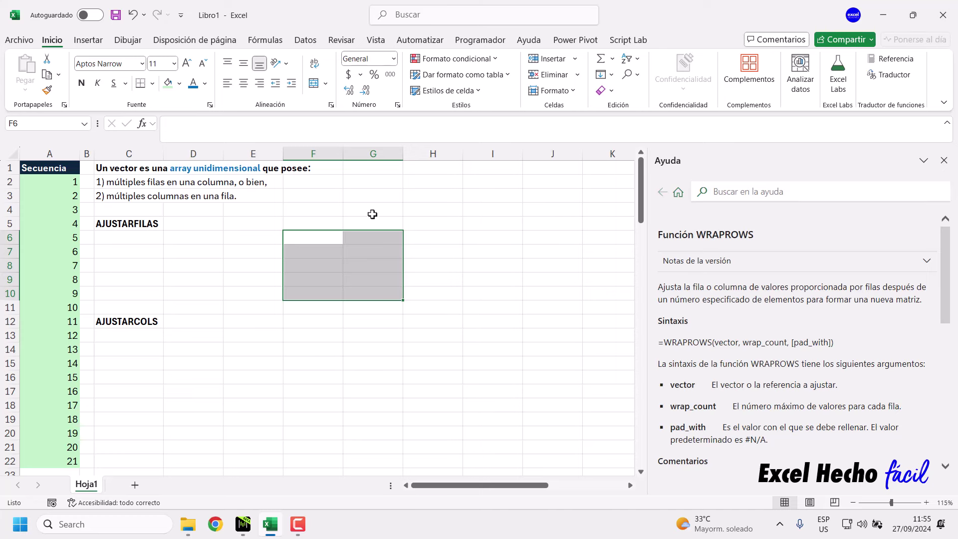
{"action": "left_click", "coordinate": [304, 241]}
{"action": "left_click_drag", "start_coordinate": [303, 240], "coordinate": [425, 303]}
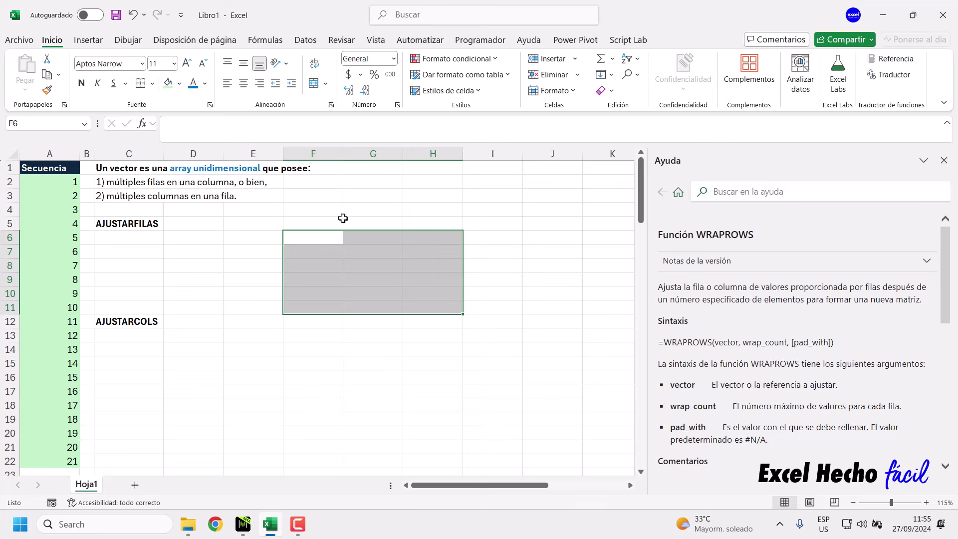
{"action": "left_click_drag", "start_coordinate": [370, 208], "coordinate": [369, 302]}
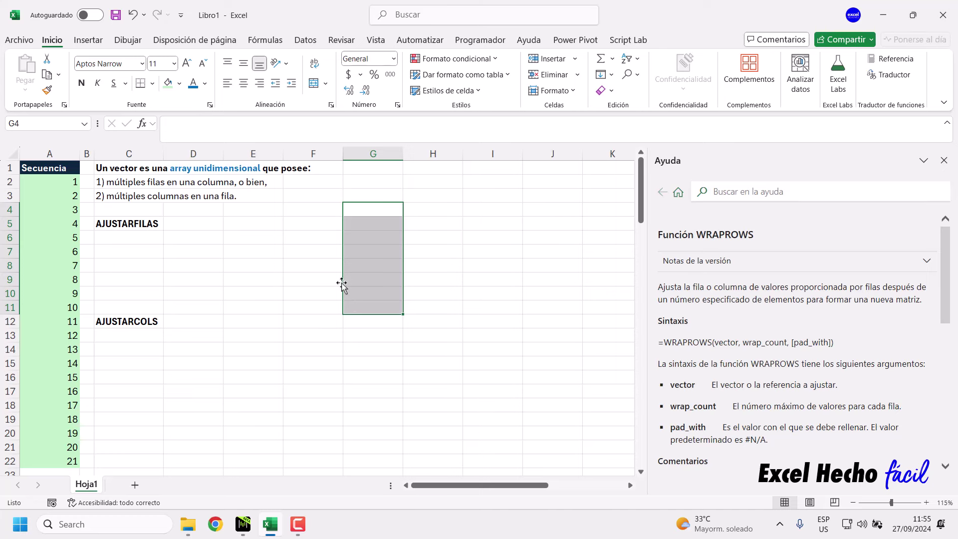
{"action": "left_click_drag", "start_coordinate": [310, 348], "coordinate": [438, 346]}
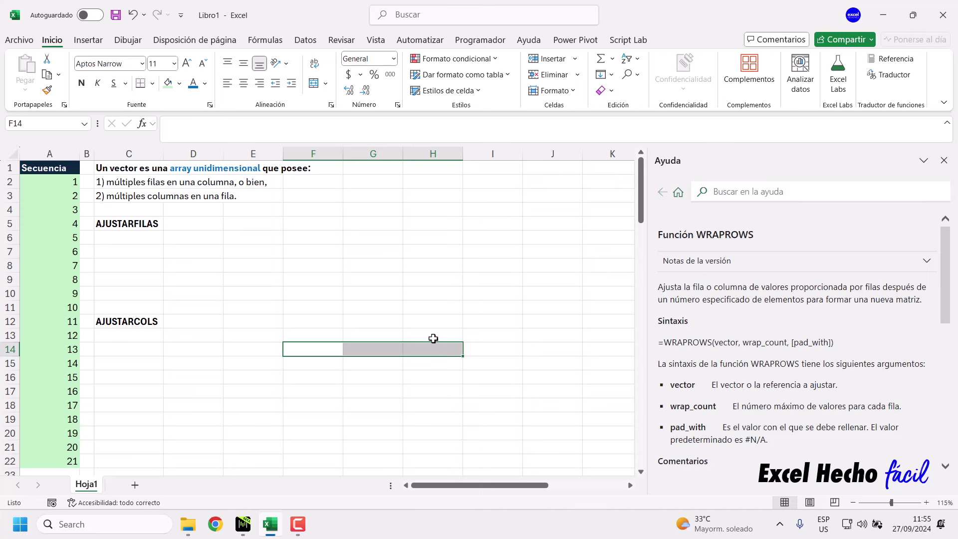
{"action": "left_click_drag", "start_coordinate": [298, 351], "coordinate": [496, 346]}
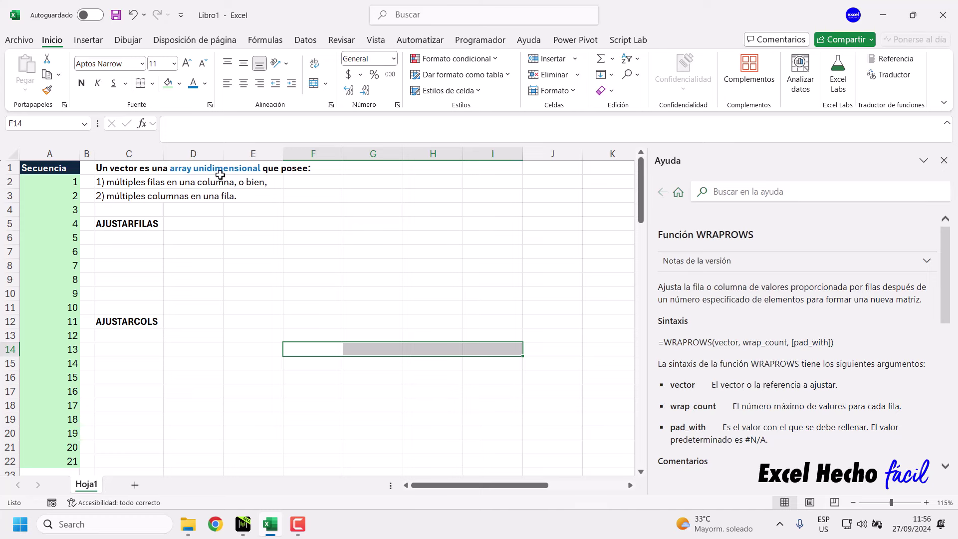
{"action": "left_click", "coordinate": [148, 236]}
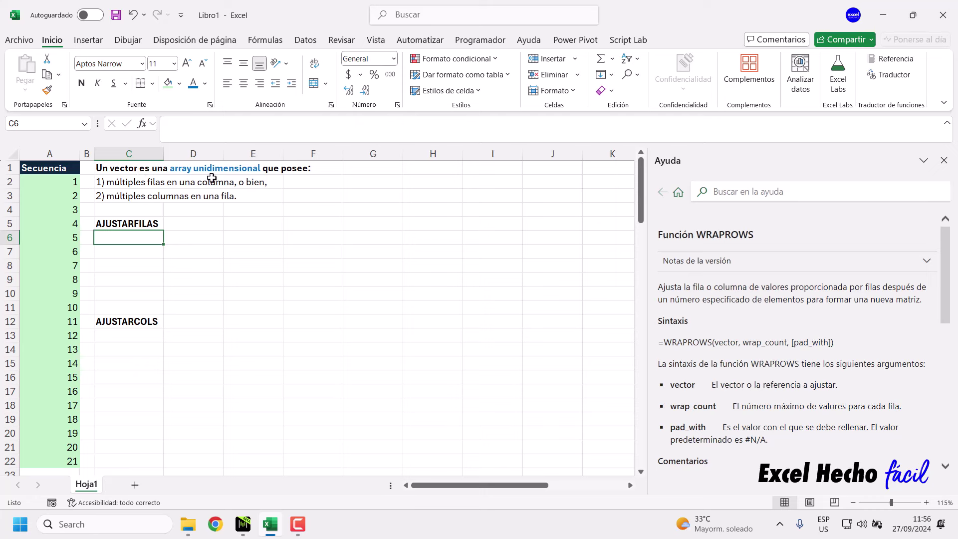
- Select the 1–21 sequence in column A and mark example rows below AJUSTARFILAS
{"action": "left_click_drag", "start_coordinate": [74, 182], "coordinate": [75, 460]}
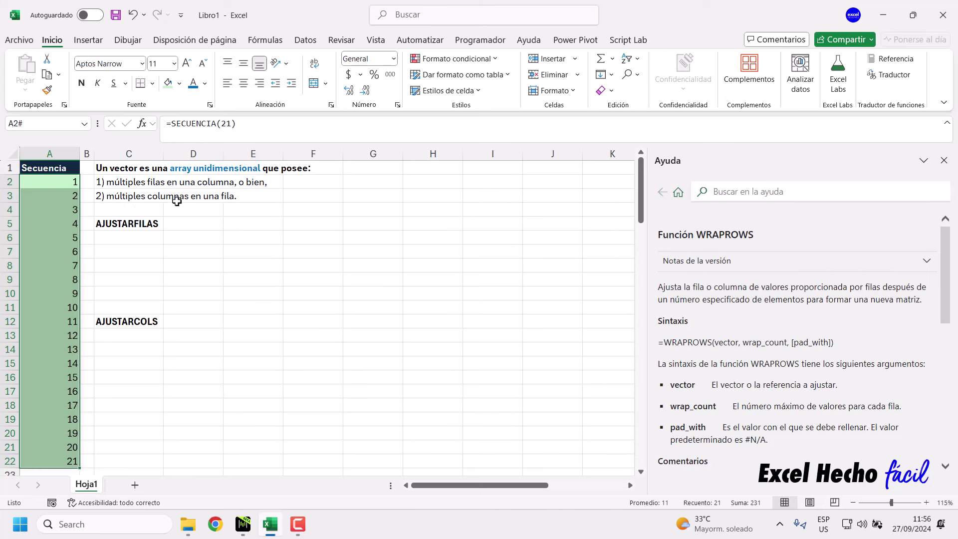
{"action": "left_click", "coordinate": [138, 251]}
{"action": "left_click_drag", "start_coordinate": [138, 251], "coordinate": [308, 251]}
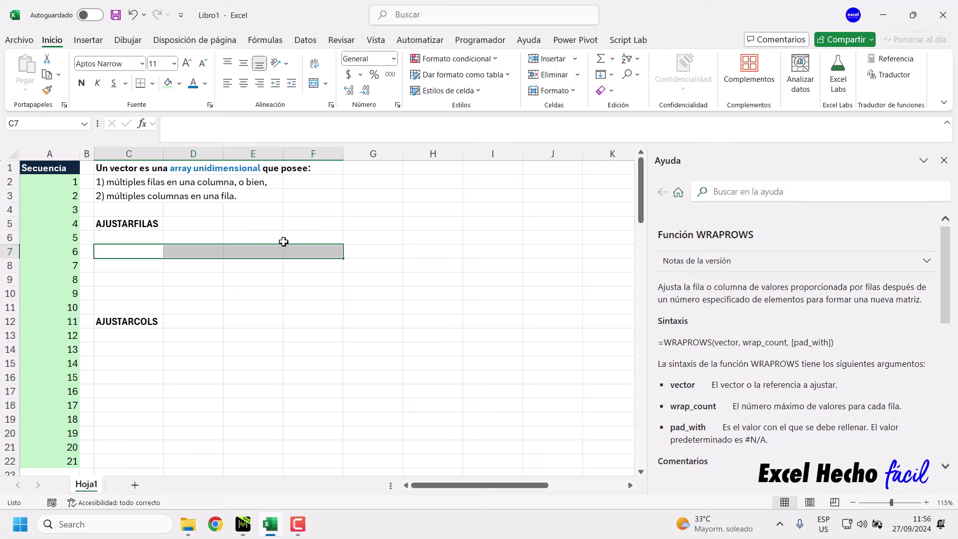
{"action": "left_click", "coordinate": [152, 236]}
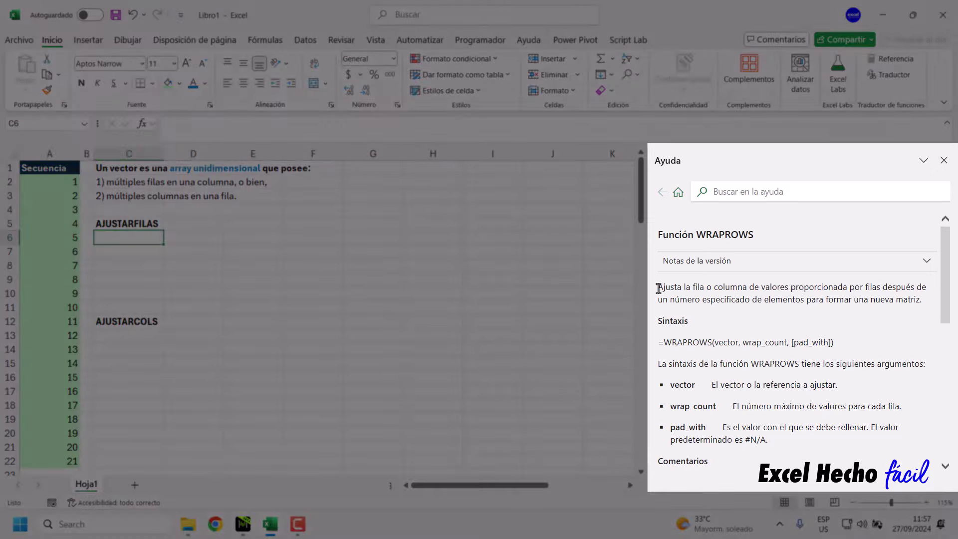
{"action": "mouse_move", "coordinate": [656, 287]}
{"action": "left_mouse_down"}
{"action": "mouse_move", "coordinate": [848, 287]}
{"action": "mouse_move", "coordinate": [788, 286]}
{"action": "left_mouse_up"}
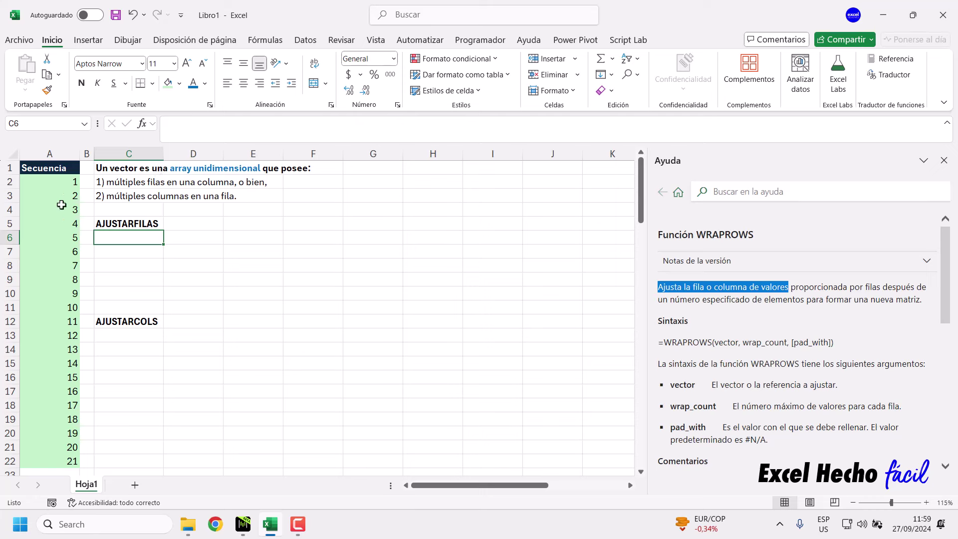
{"action": "left_click_drag", "start_coordinate": [58, 181], "coordinate": [67, 460]}
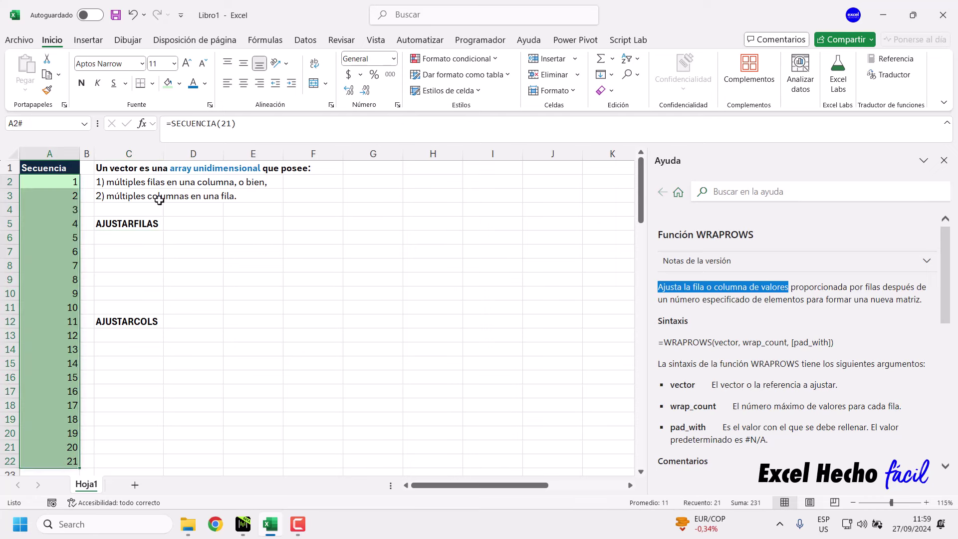
{"action": "left_click_drag", "start_coordinate": [199, 261], "coordinate": [316, 261]}
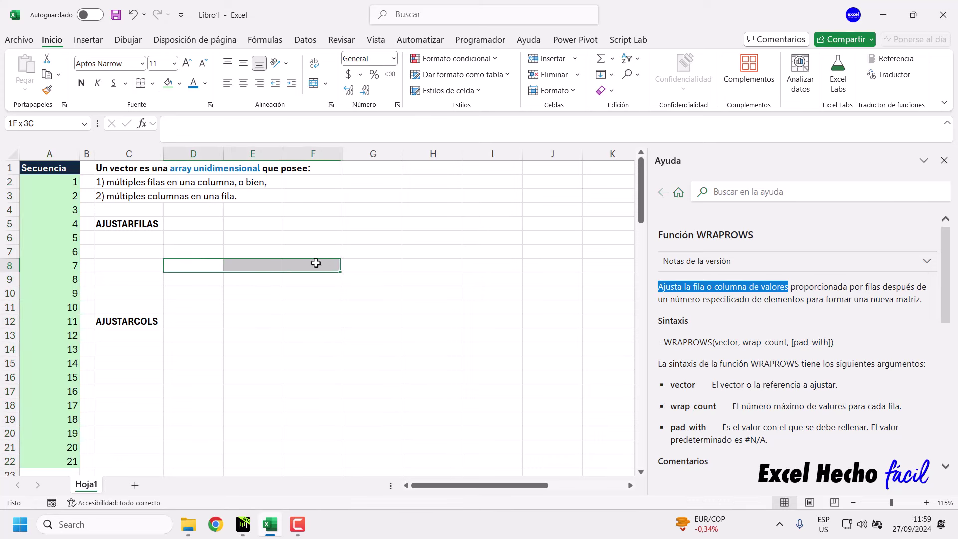
{"action": "left_click", "coordinate": [149, 238]}
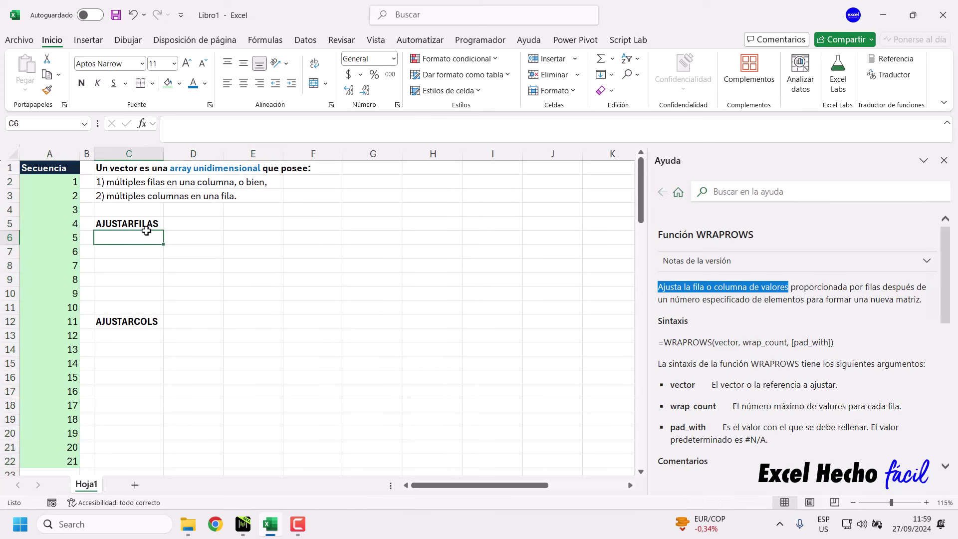
- Enter =AJUSTARFILAS(A2#,6) in C6 to spill the sequence into rows of six
{"action": "left_click", "coordinate": [214, 139]}
{"action": "type", "text": "=aj"}
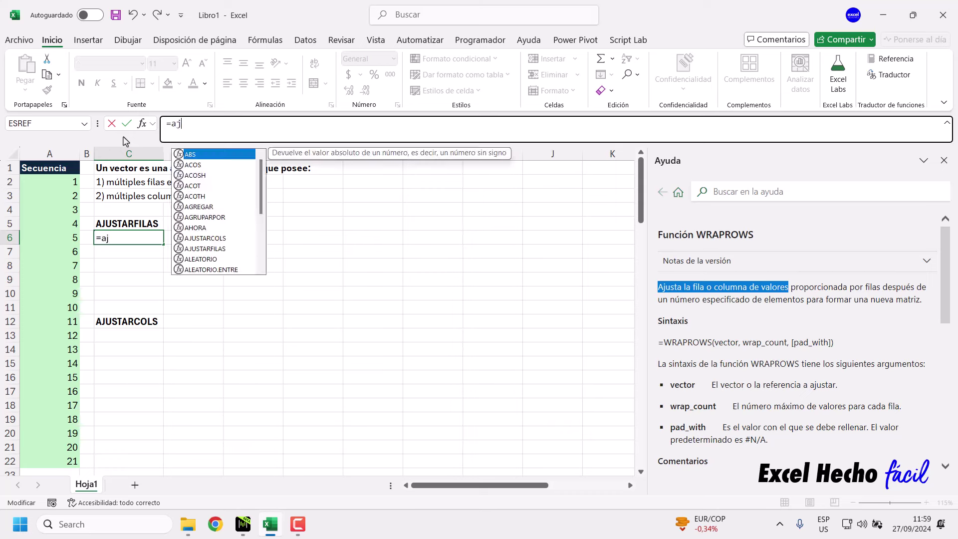
{"action": "type", "text": "u"}
{"action": "key", "text": "Down"}
{"action": "key", "text": "Tab"}
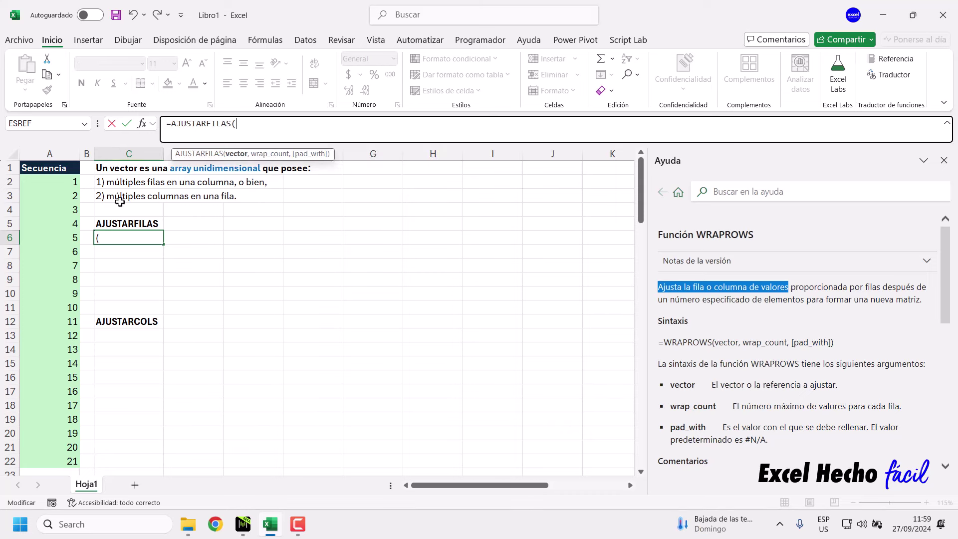
{"action": "left_click_drag", "start_coordinate": [68, 183], "coordinate": [65, 461]}
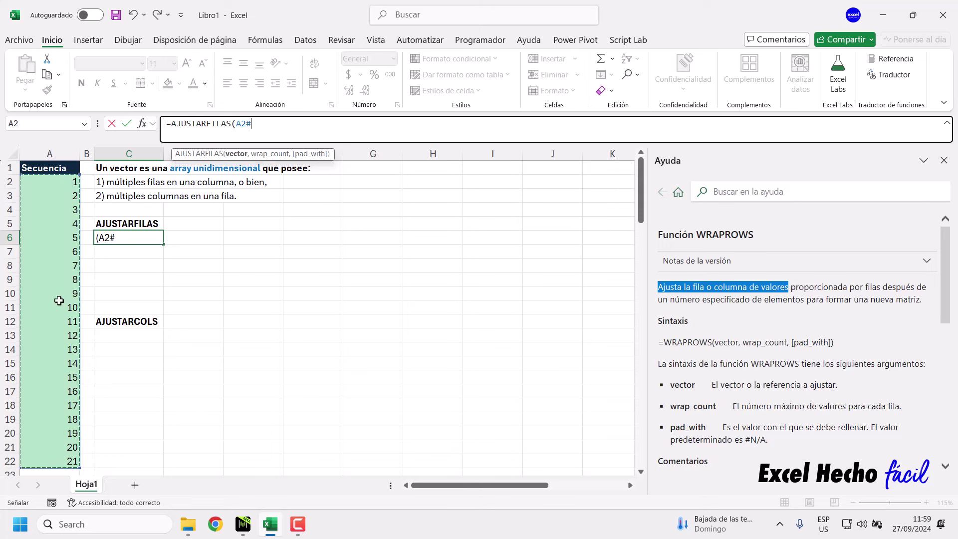
{"action": "left_click_drag", "start_coordinate": [252, 123], "coordinate": [234, 123]}
{"action": "left_click", "coordinate": [252, 123]}
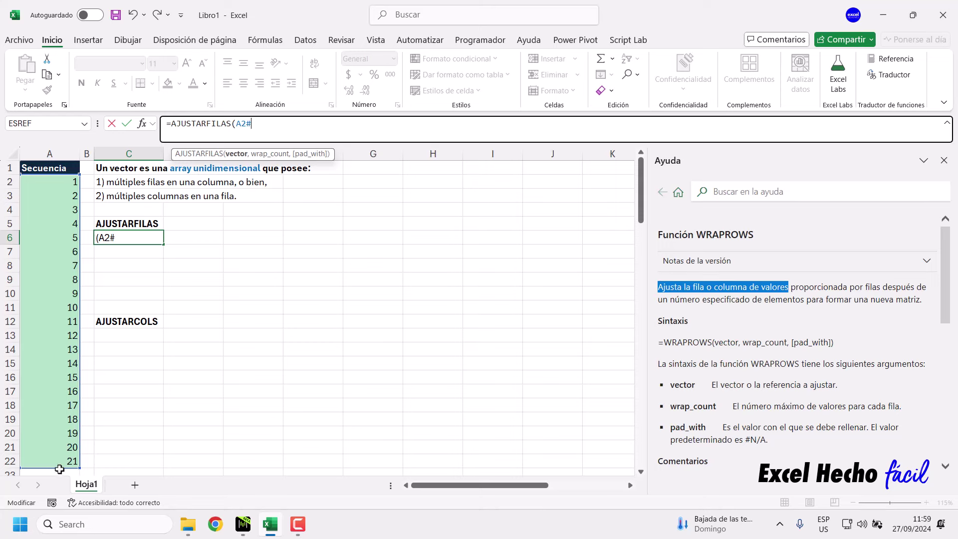
{"action": "type", "text": ",6"}
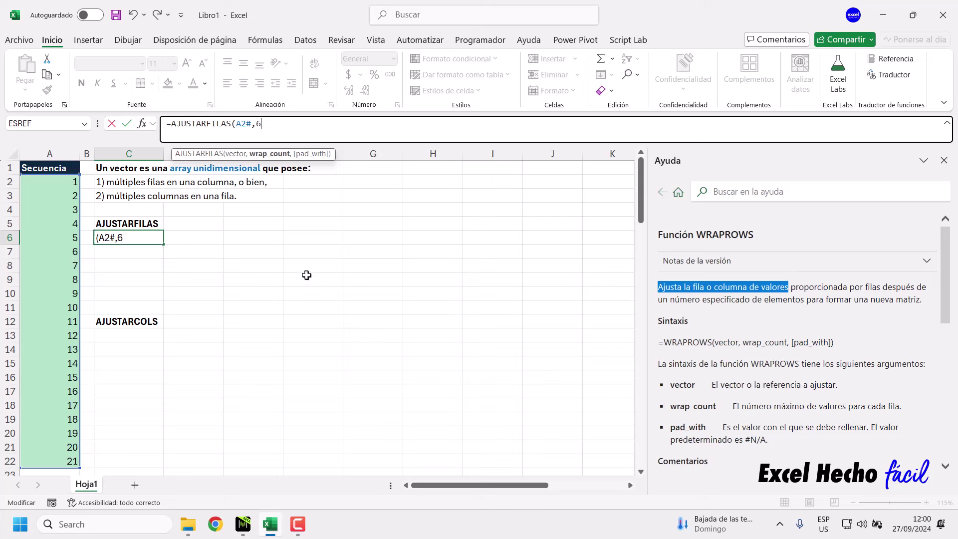
{"action": "type", "text": ")"}
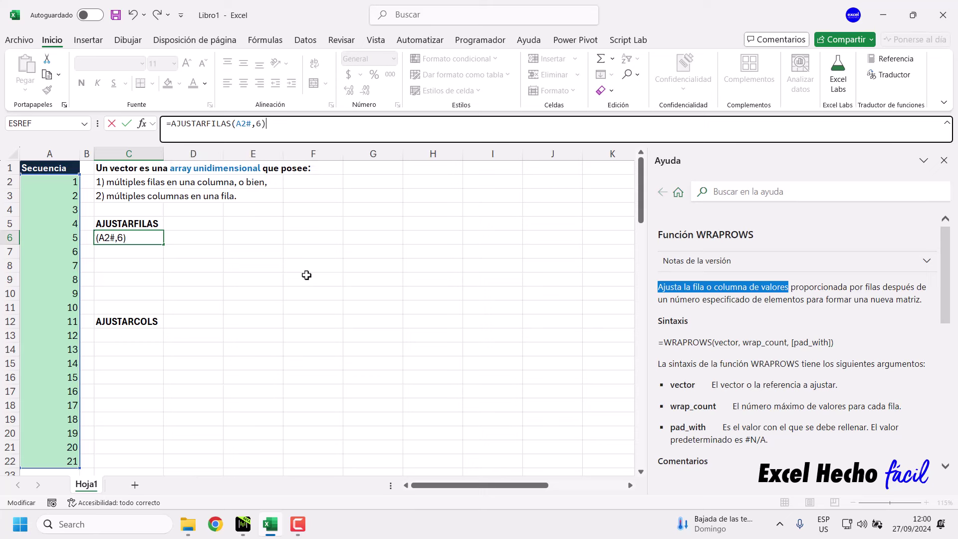
{"action": "key", "text": "BackSpace"}
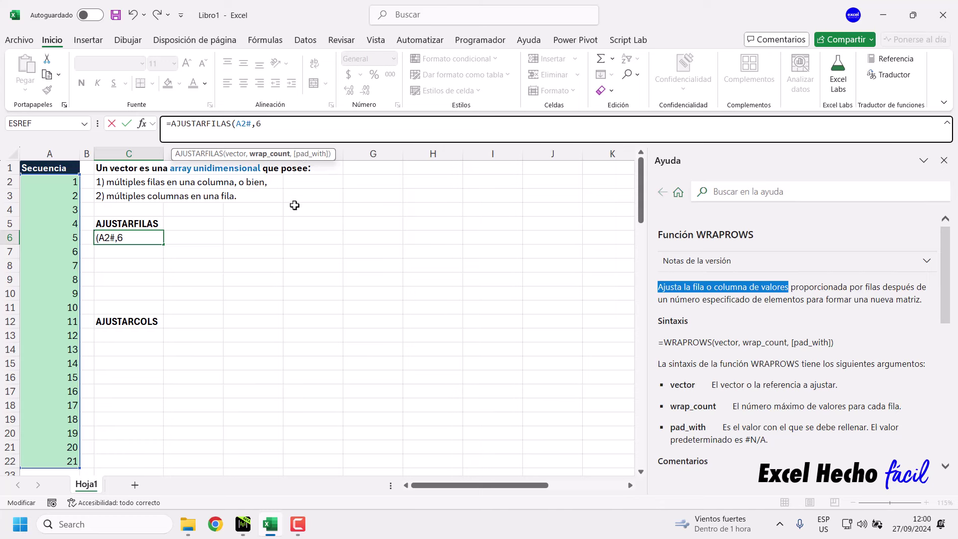
{"action": "type", "text": ")"}
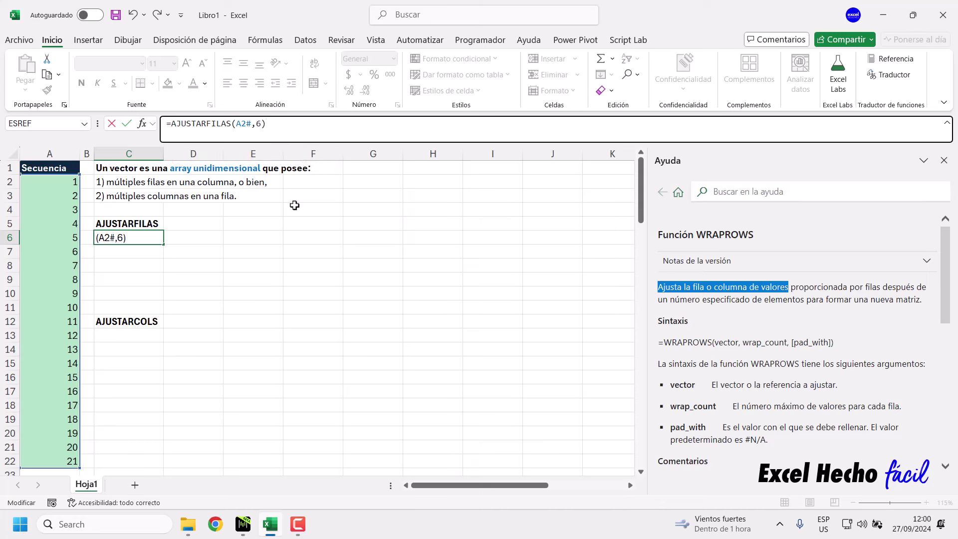
{"action": "key", "text": "ctrl+Return"}
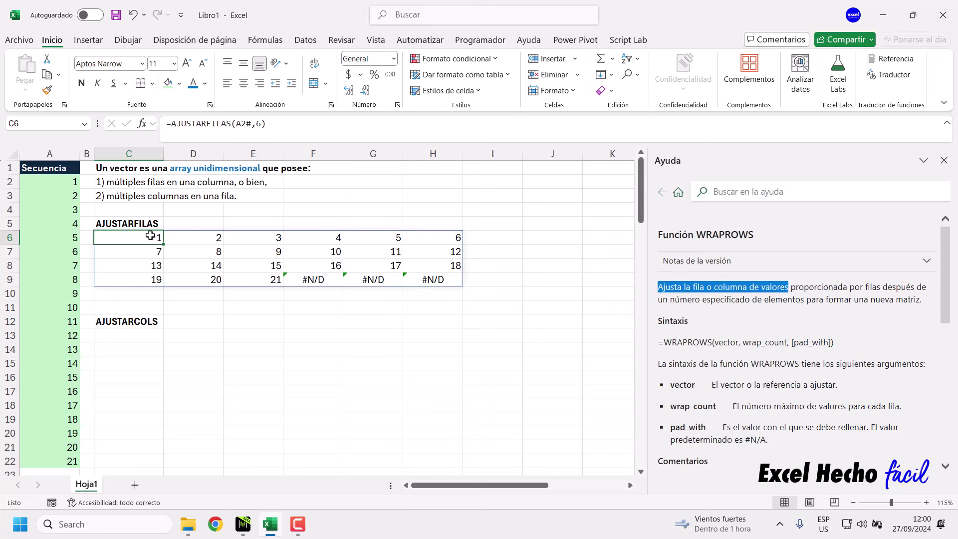
{"action": "left_click_drag", "start_coordinate": [150, 236], "coordinate": [438, 280]}
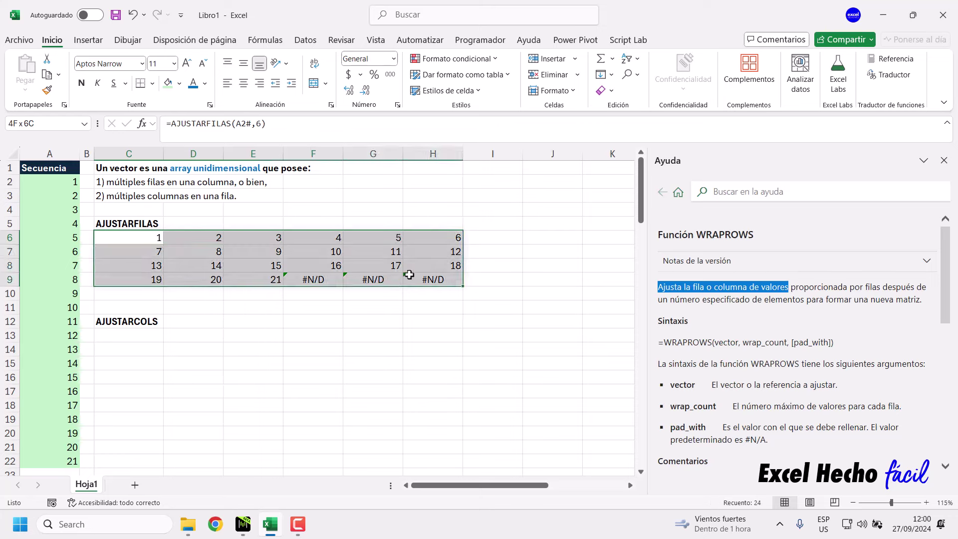
{"action": "left_click", "coordinate": [135, 240]}
{"action": "double_click", "coordinate": [258, 123]}
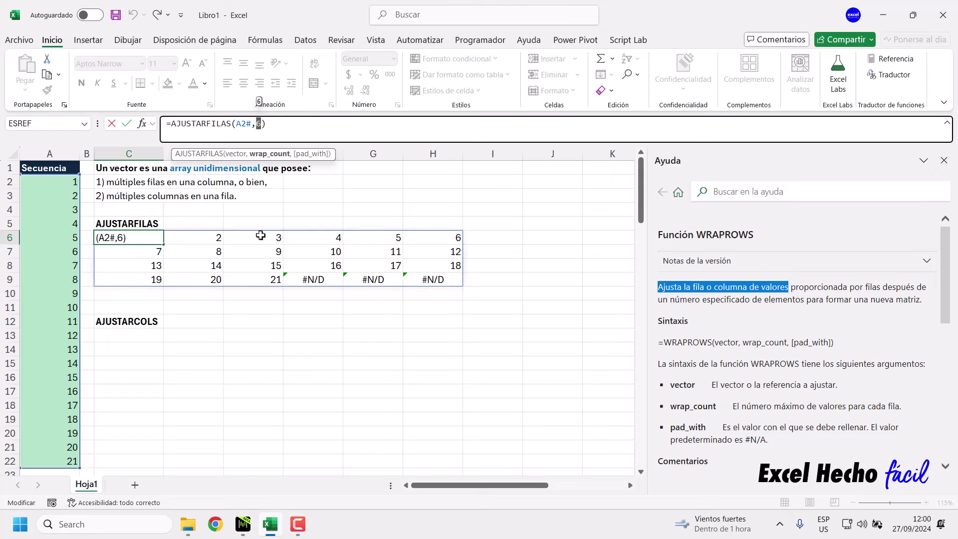
{"action": "key", "text": "Escape"}
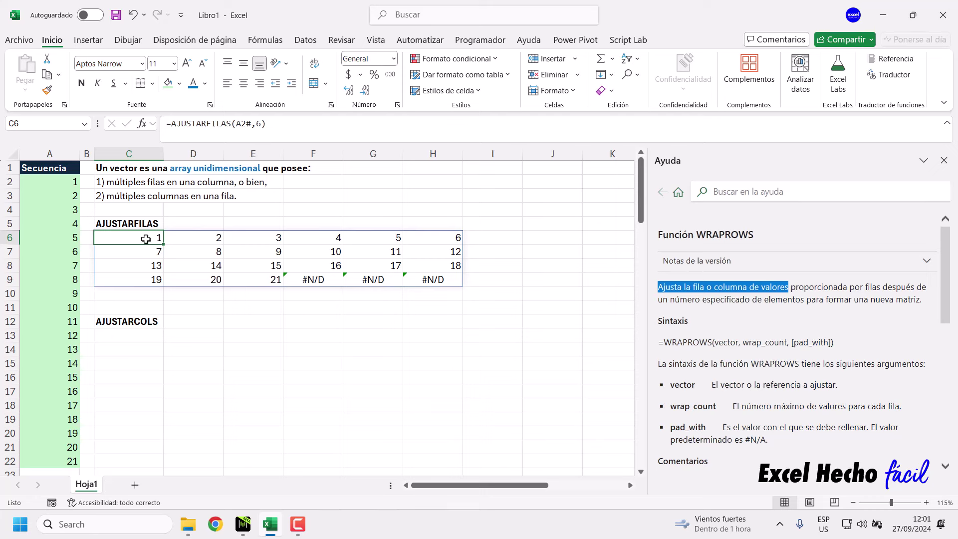
{"action": "left_click_drag", "start_coordinate": [142, 238], "coordinate": [422, 237]}
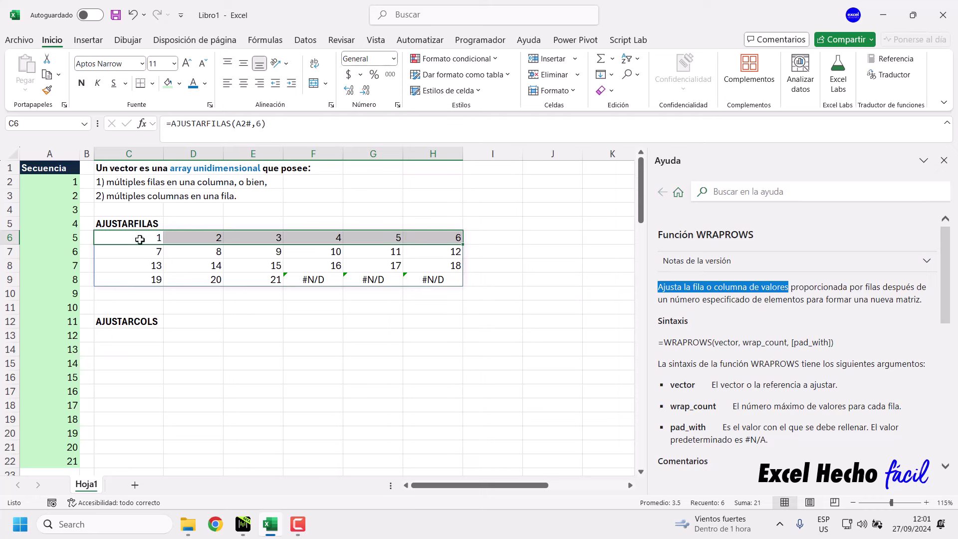
{"action": "left_click", "coordinate": [150, 241]}
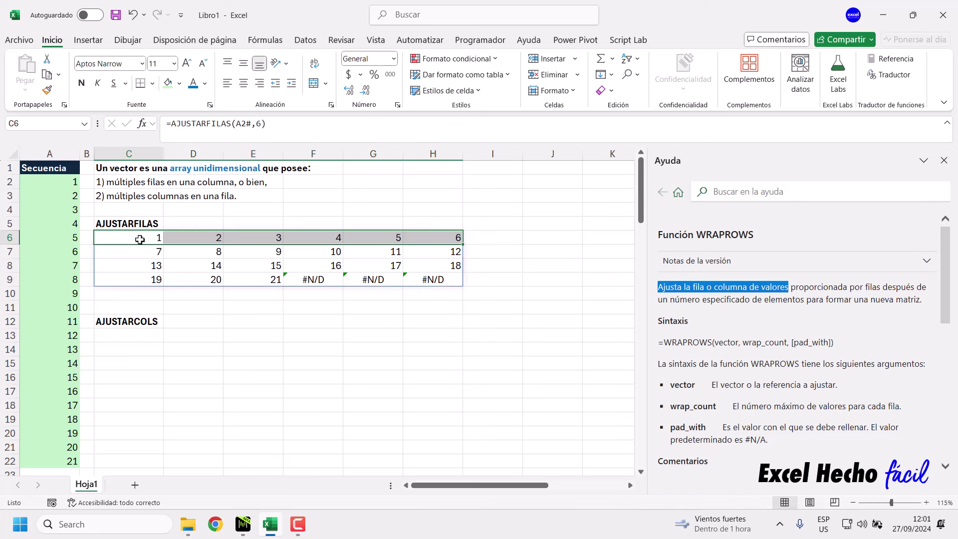
{"action": "double_click", "coordinate": [258, 123]}
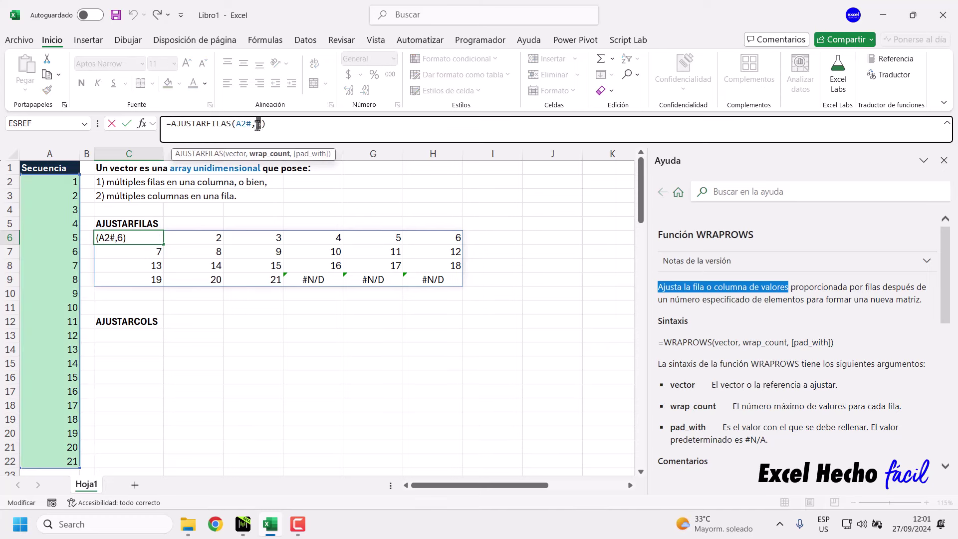
{"action": "left_click", "coordinate": [260, 124]}
{"action": "left_click", "coordinate": [268, 123]}
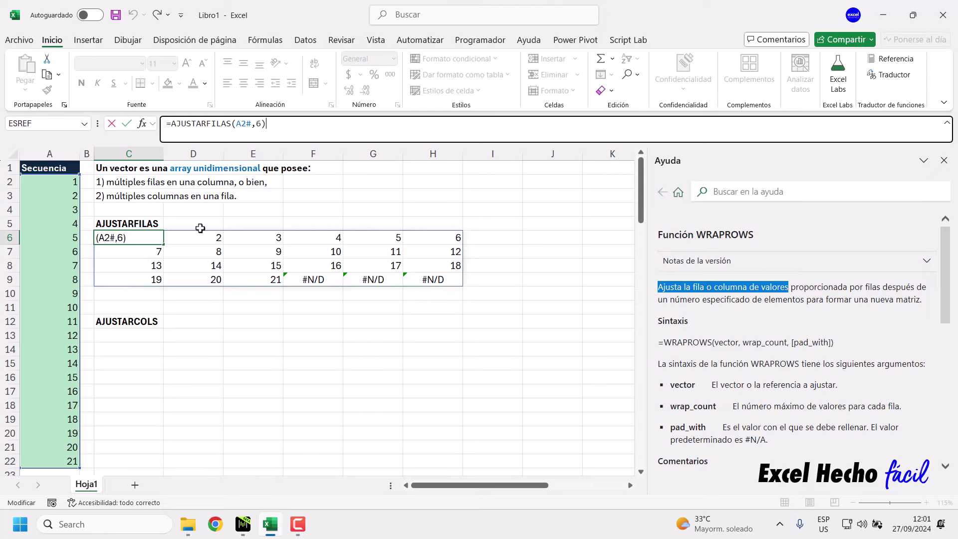
{"action": "key", "text": "Escape"}
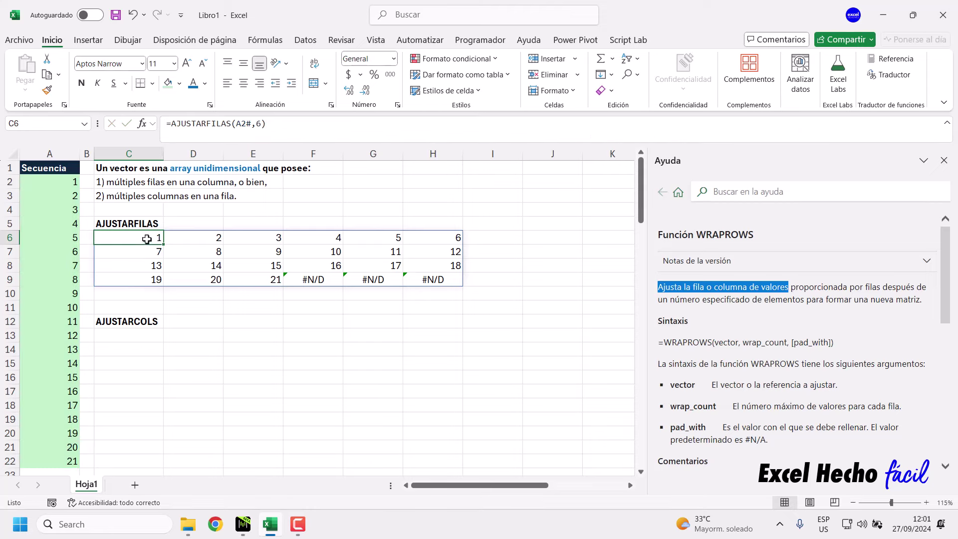
- Match sequence values 1–12 in column A with the first two wrapped rows
{"action": "left_click_drag", "start_coordinate": [147, 239], "coordinate": [425, 238]}
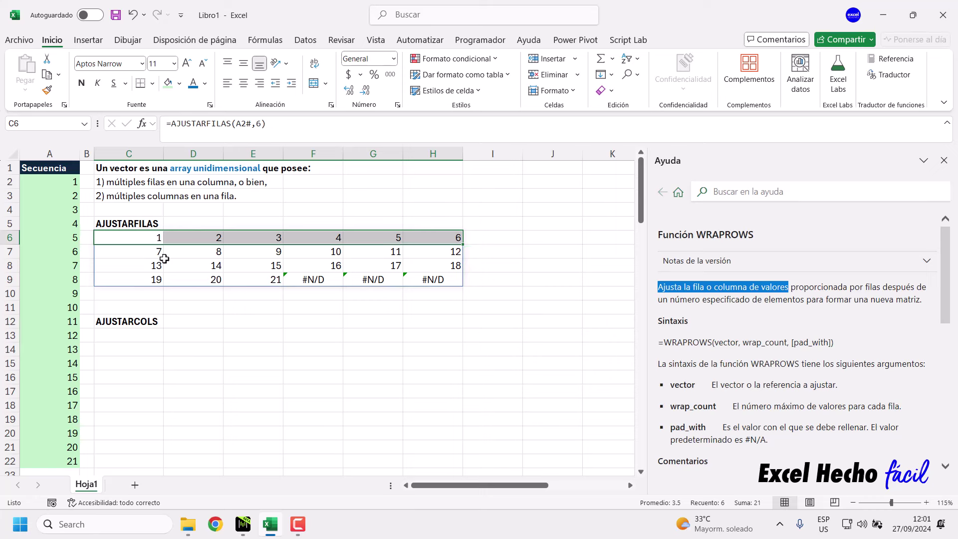
{"action": "left_click", "coordinate": [134, 238]}
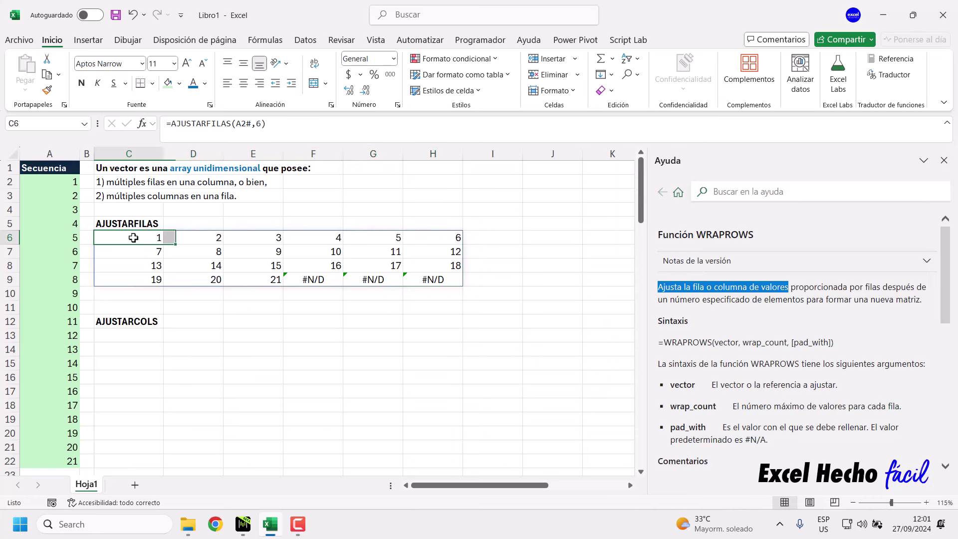
{"action": "left_click_drag", "start_coordinate": [133, 237], "coordinate": [449, 238]}
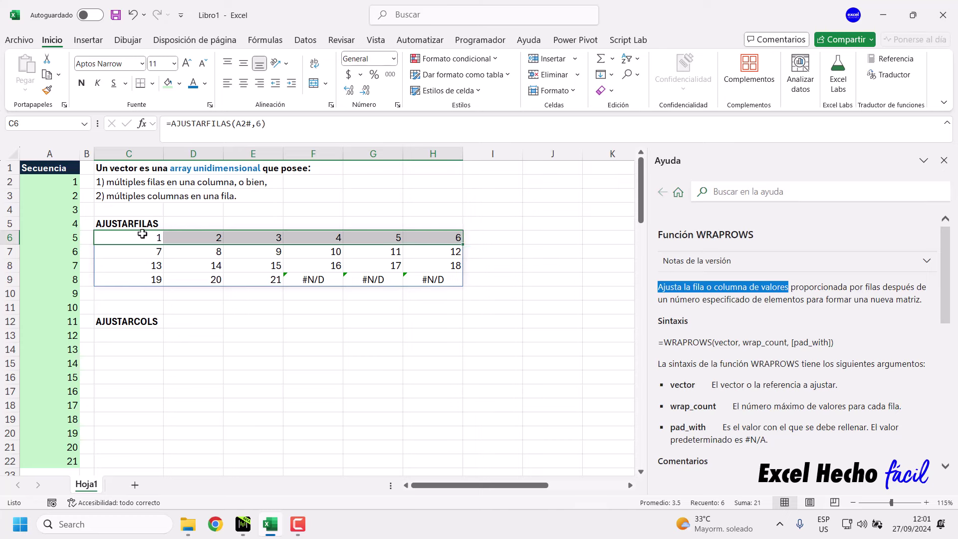
{"action": "left_click_drag", "start_coordinate": [70, 183], "coordinate": [70, 250]}
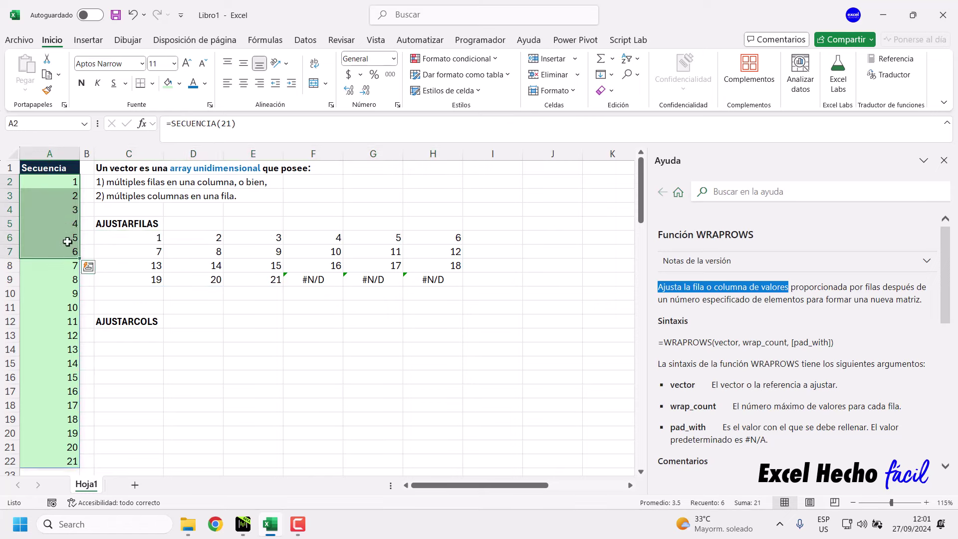
{"action": "left_click_drag", "start_coordinate": [130, 237], "coordinate": [449, 238]}
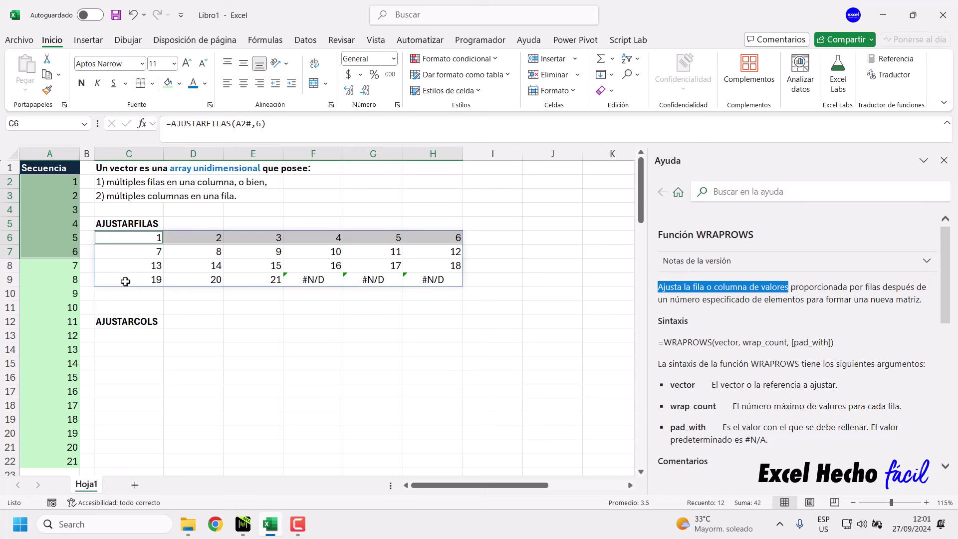
{"action": "left_click_drag", "start_coordinate": [69, 265], "coordinate": [68, 335]}
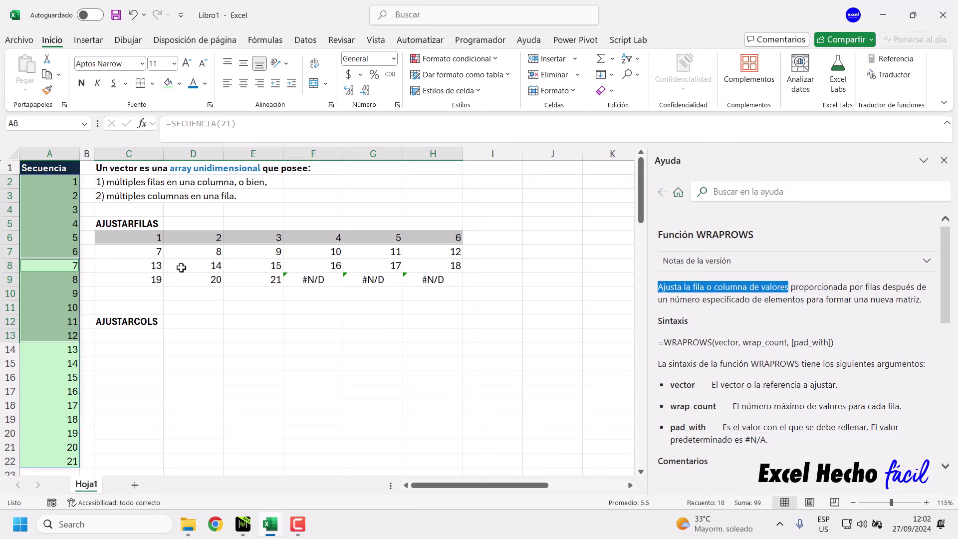
{"action": "left_click_drag", "start_coordinate": [145, 251], "coordinate": [430, 253]}
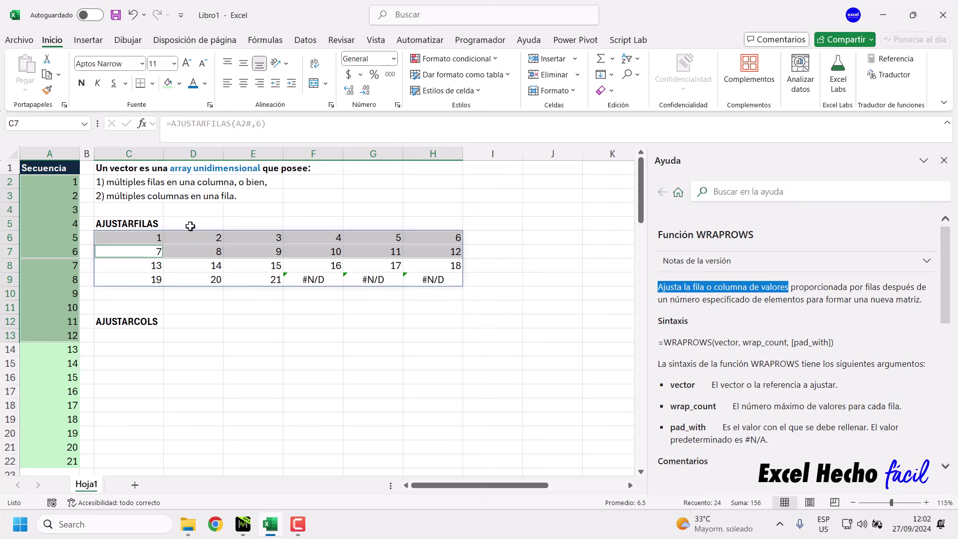
- Match values 13–21 with rows three and four, pointing out the #N/D cells F9:H9
{"action": "left_click", "coordinate": [66, 350]}
{"action": "left_click_drag", "start_coordinate": [66, 349], "coordinate": [64, 419]}
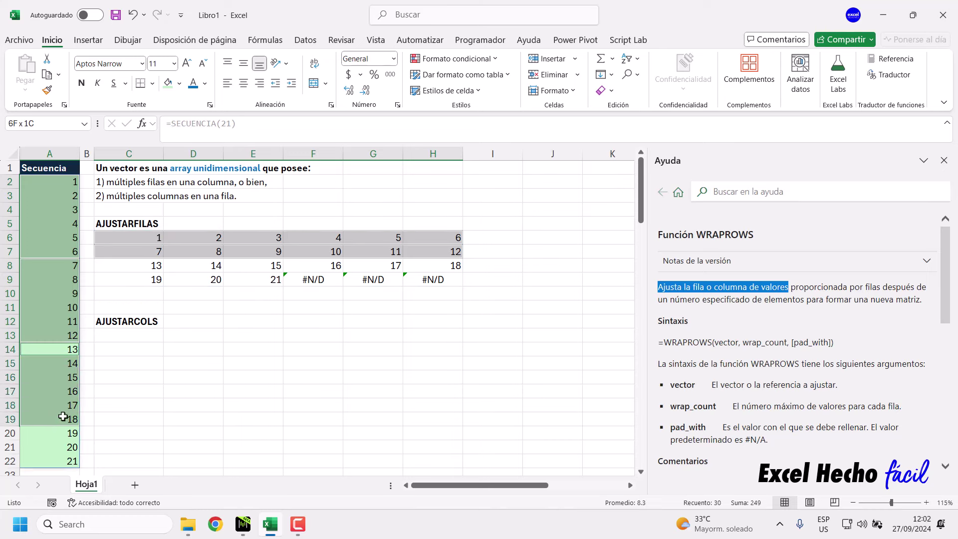
{"action": "left_click_drag", "start_coordinate": [140, 270], "coordinate": [429, 270]}
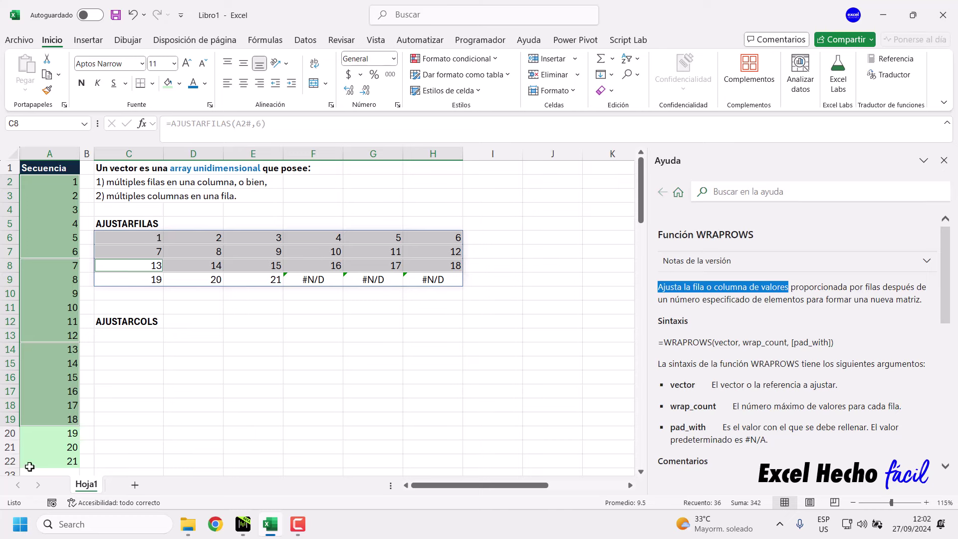
{"action": "left_click_drag", "start_coordinate": [65, 430], "coordinate": [65, 455]}
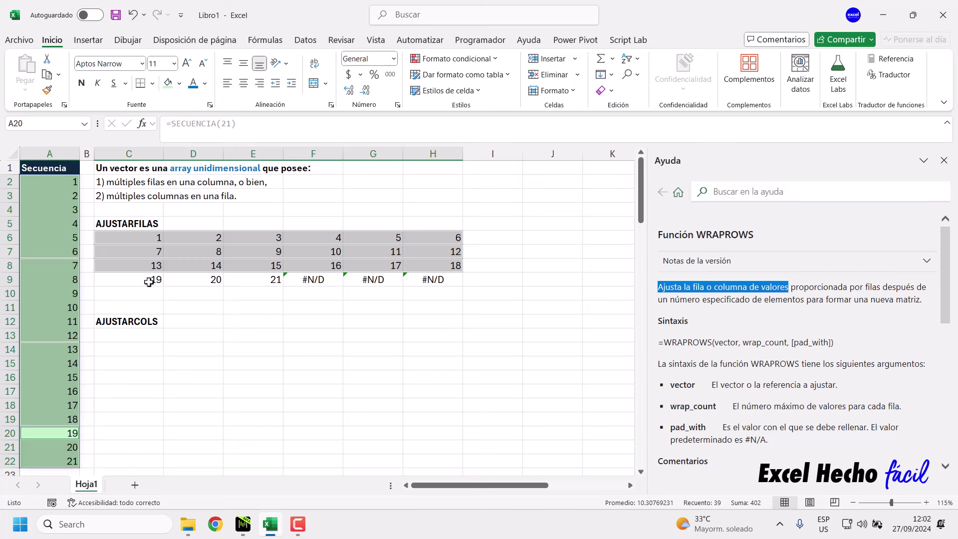
{"action": "left_click_drag", "start_coordinate": [148, 280], "coordinate": [437, 277]}
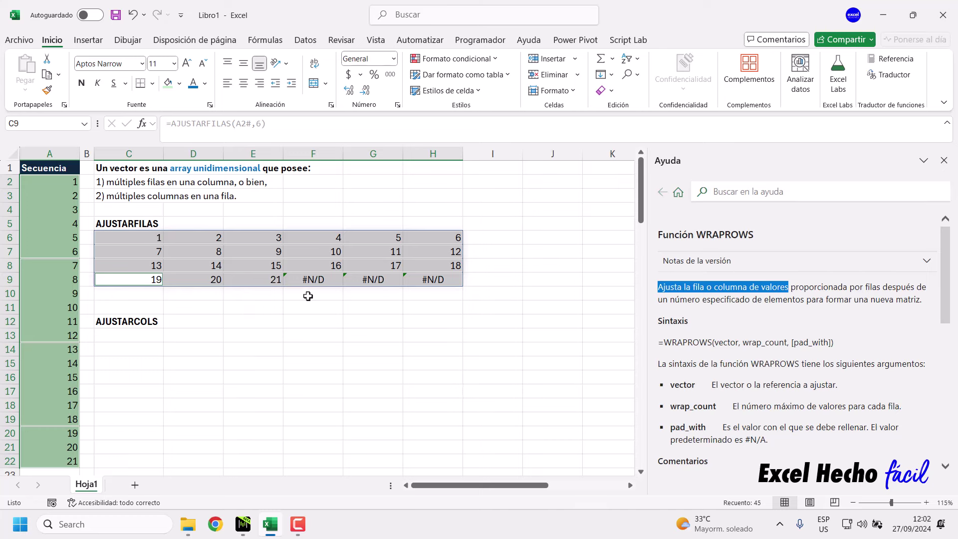
{"action": "left_click_drag", "start_coordinate": [313, 280], "coordinate": [433, 280]}
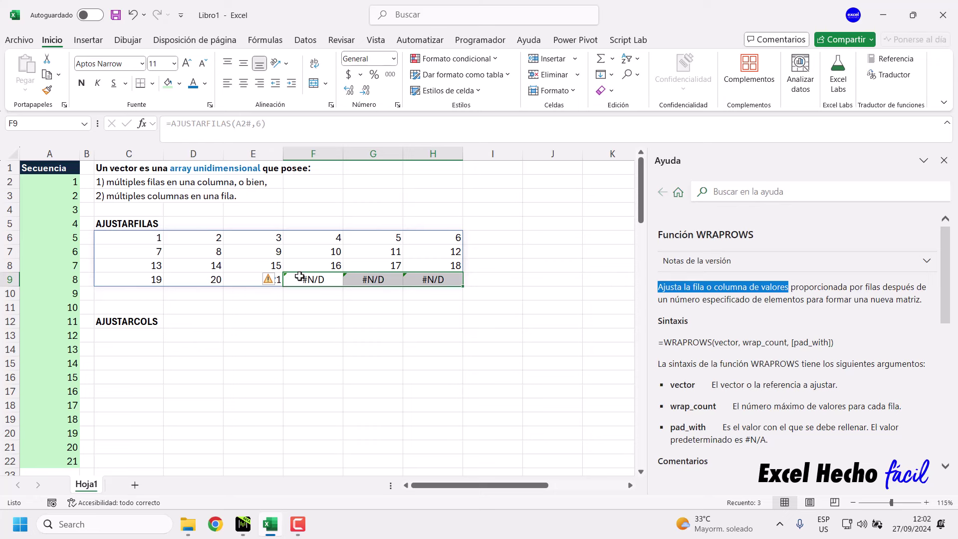
{"action": "left_click_drag", "start_coordinate": [62, 182], "coordinate": [47, 456]}
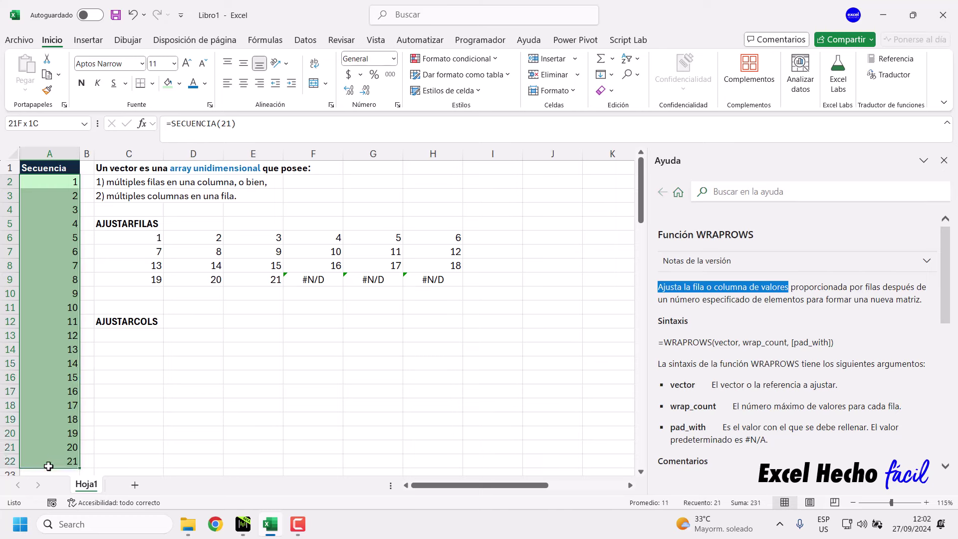
{"action": "left_click_drag", "start_coordinate": [149, 275], "coordinate": [439, 281]}
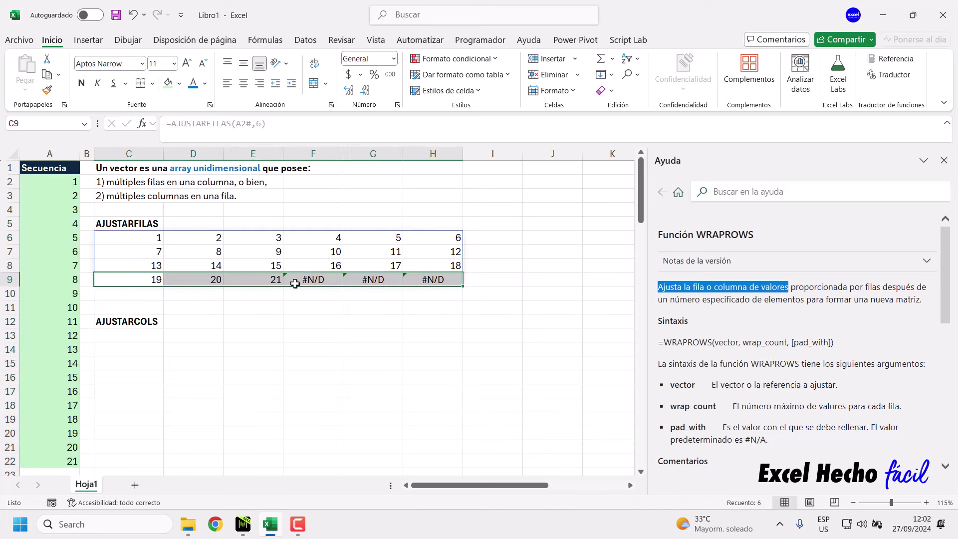
{"action": "left_click_drag", "start_coordinate": [295, 280], "coordinate": [432, 279]}
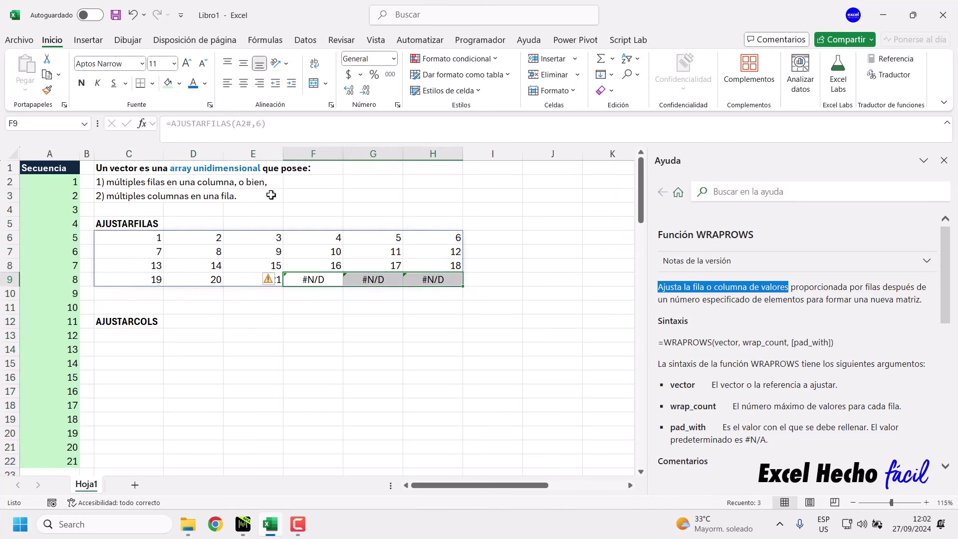
- Add "Null" as the padding argument so C6 reads =AJUSTARFILAS(A2#,6,"Null")
{"action": "left_click", "coordinate": [143, 236]}
{"action": "left_click", "coordinate": [260, 125]}
{"action": "left_click", "coordinate": [259, 125]}
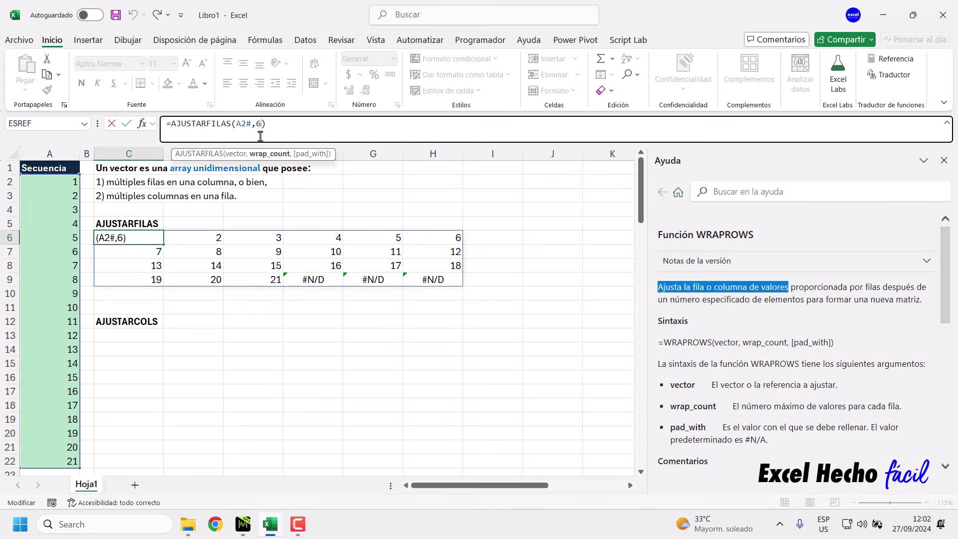
{"action": "type", "text": ","}
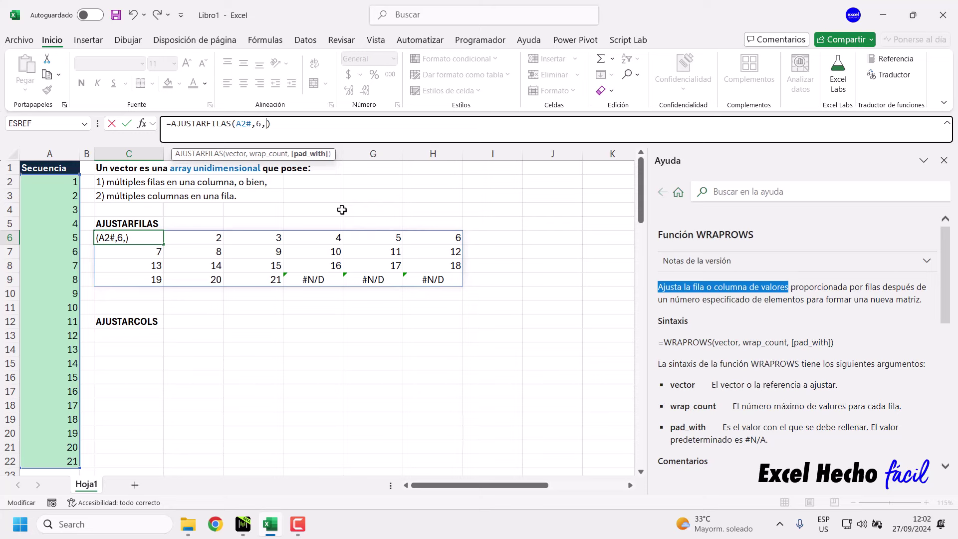
{"action": "type", "text": "\""}
{"action": "type", "text": "H"}
{"action": "type", "text": "ola"}
{"action": "key", "text": "BackSpace"}
{"action": "key", "text": "BackSpace"}
{"action": "key", "text": "BackSpace"}
{"action": "key", "text": "BackSpace"}
{"action": "type", "text": "Null"}
{"action": "type", "text": "\""}
{"action": "key", "text": "Return"}
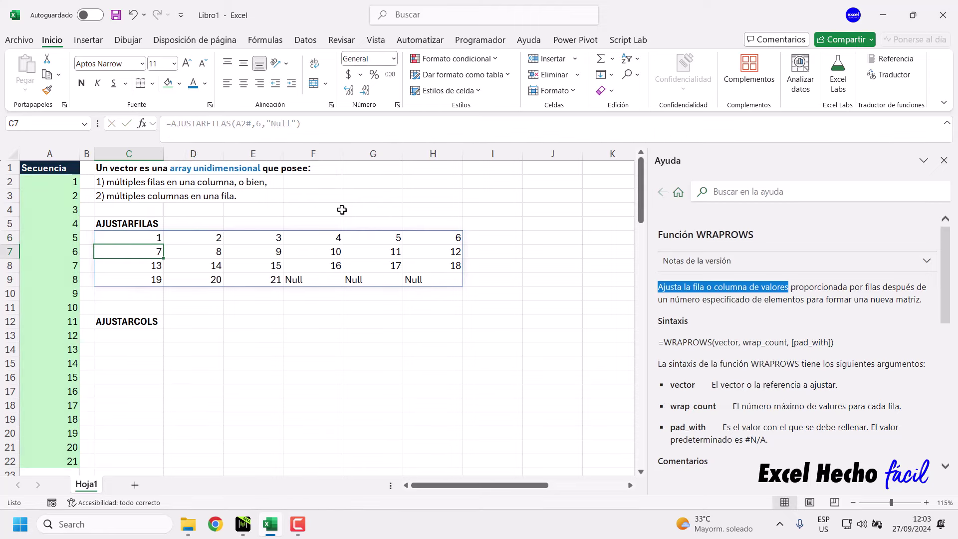
- Inspect the three Null cells in F9:H9, then reselect C6
{"action": "left_click_drag", "start_coordinate": [305, 278], "coordinate": [447, 280]}
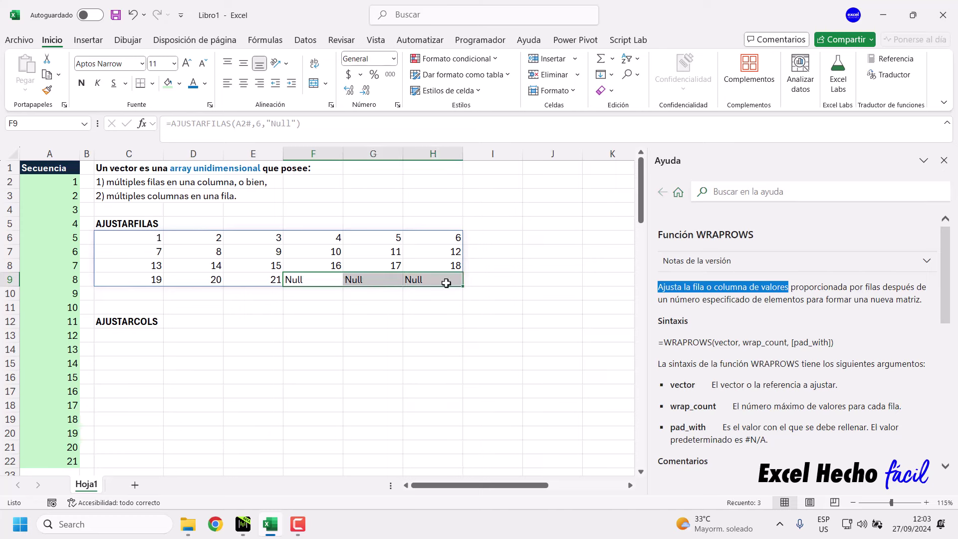
{"action": "left_click", "coordinate": [329, 279]}
{"action": "left_click", "coordinate": [374, 278]}
{"action": "left_click", "coordinate": [434, 278]}
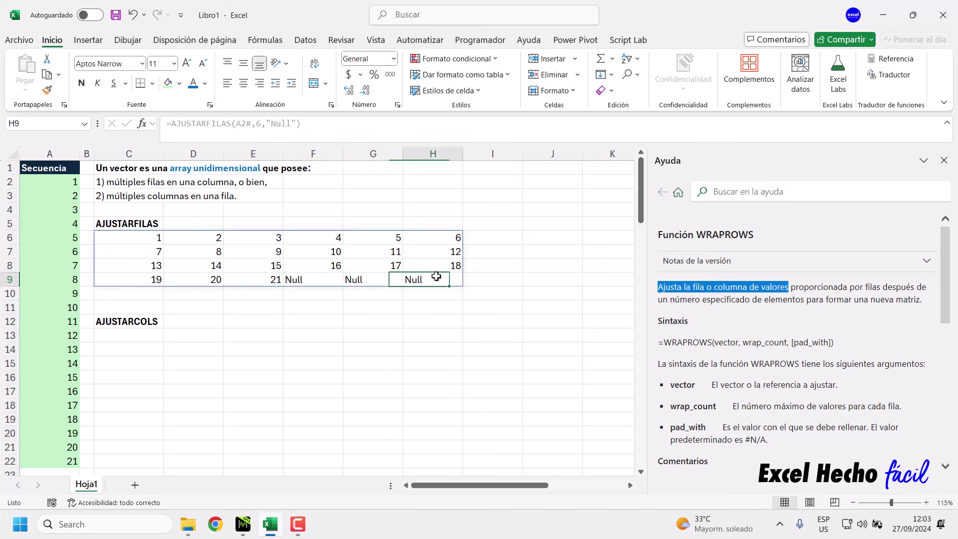
{"action": "left_click", "coordinate": [295, 277]}
{"action": "left_click", "coordinate": [154, 241]}
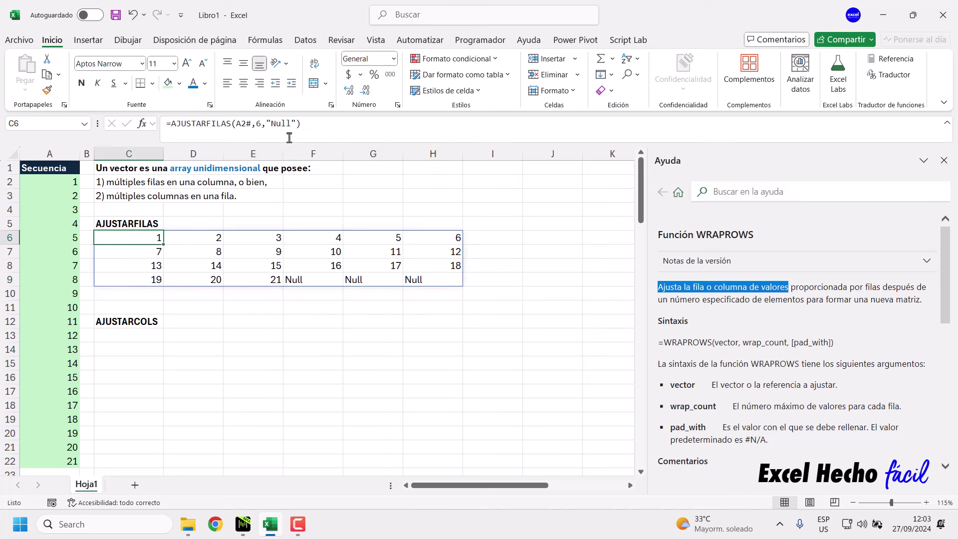
- Replace "Null" with 999 so C6 reads =AJUSTARFILAS(A2#,6,999)
{"action": "left_click_drag", "start_coordinate": [296, 125], "coordinate": [265, 125]}
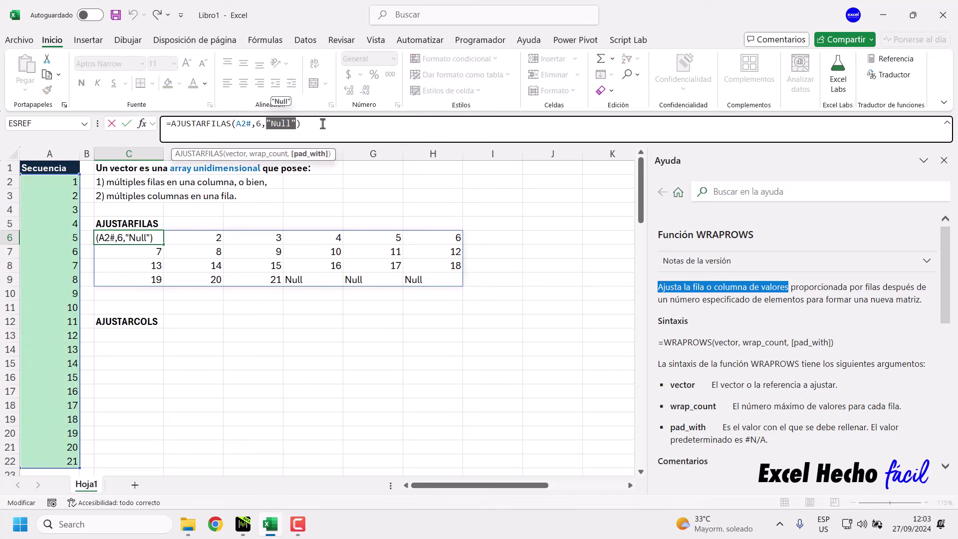
{"action": "type", "text": "999"}
{"action": "key", "text": "ctrl+Return"}
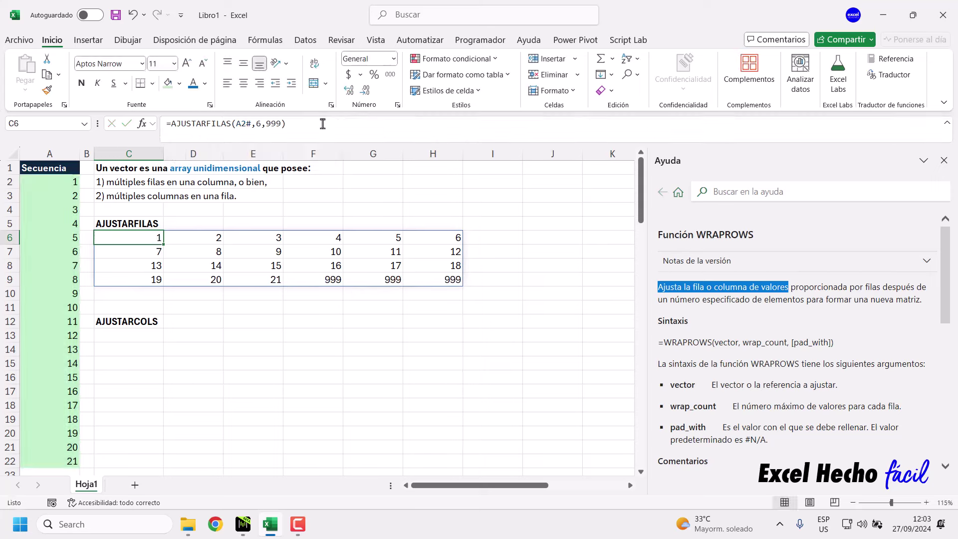
- Review the 999 padding cells F9:H9, the last row and the whole C6:H9 result
{"action": "left_click_drag", "start_coordinate": [320, 278], "coordinate": [442, 278]}
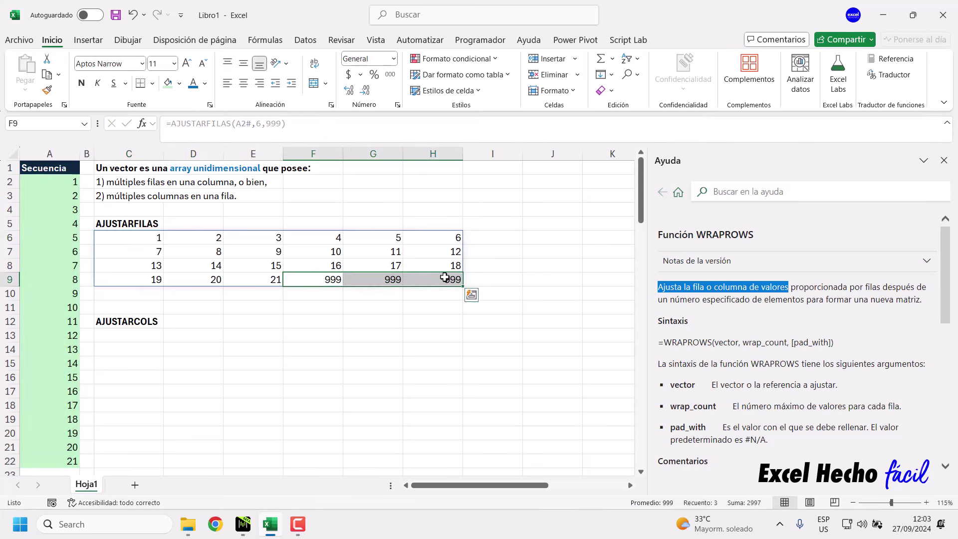
{"action": "left_click", "coordinate": [320, 279]}
{"action": "left_click", "coordinate": [373, 278]}
{"action": "left_click", "coordinate": [429, 282]}
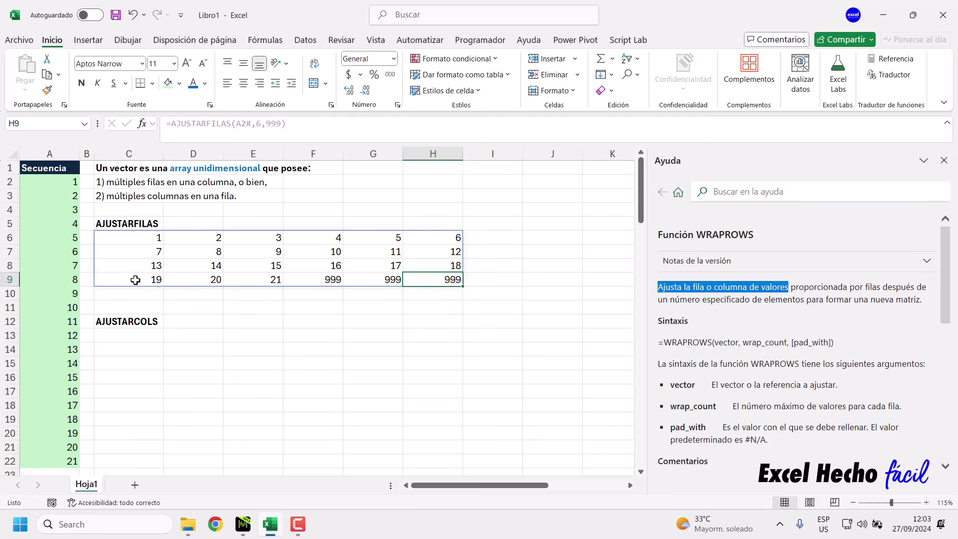
{"action": "left_click_drag", "start_coordinate": [134, 280], "coordinate": [440, 281]}
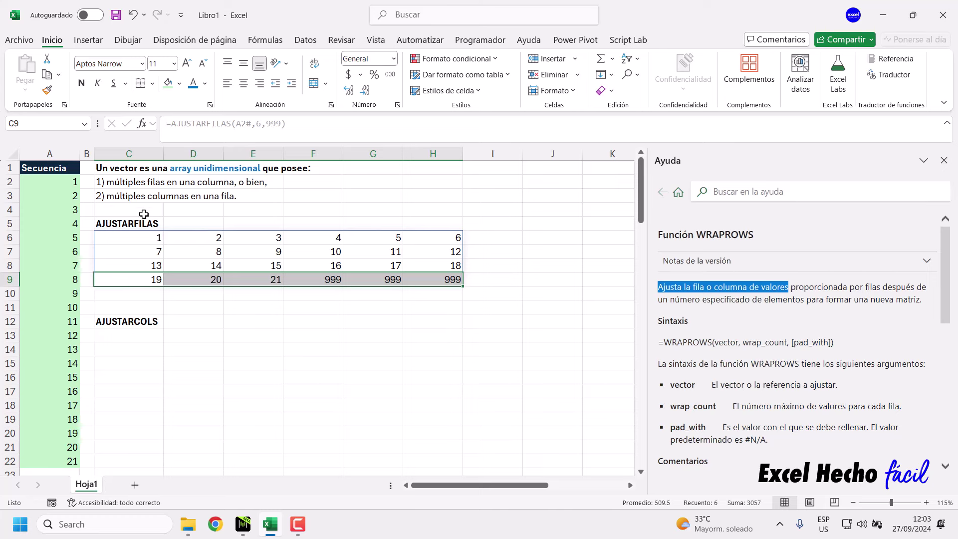
{"action": "left_click_drag", "start_coordinate": [324, 280], "coordinate": [438, 281]}
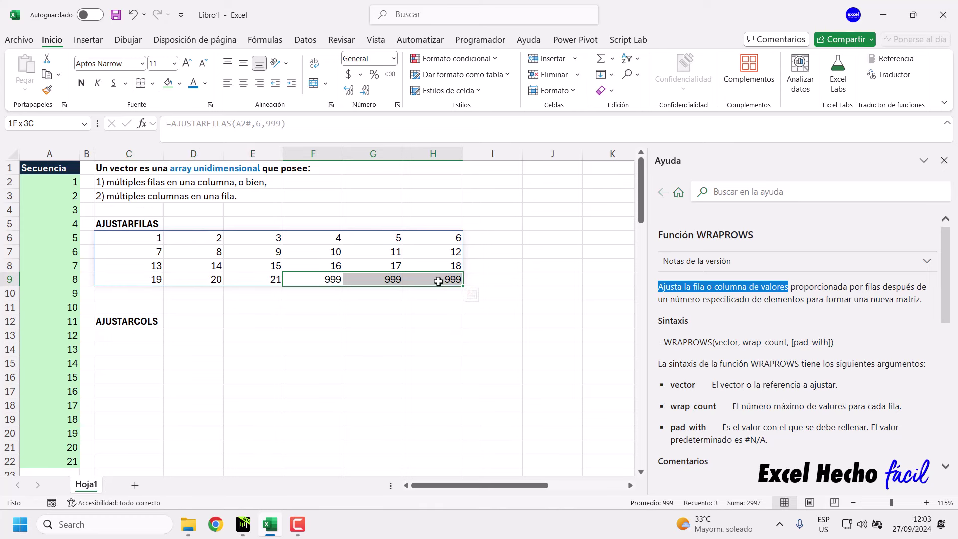
{"action": "left_click_drag", "start_coordinate": [140, 240], "coordinate": [433, 278]}
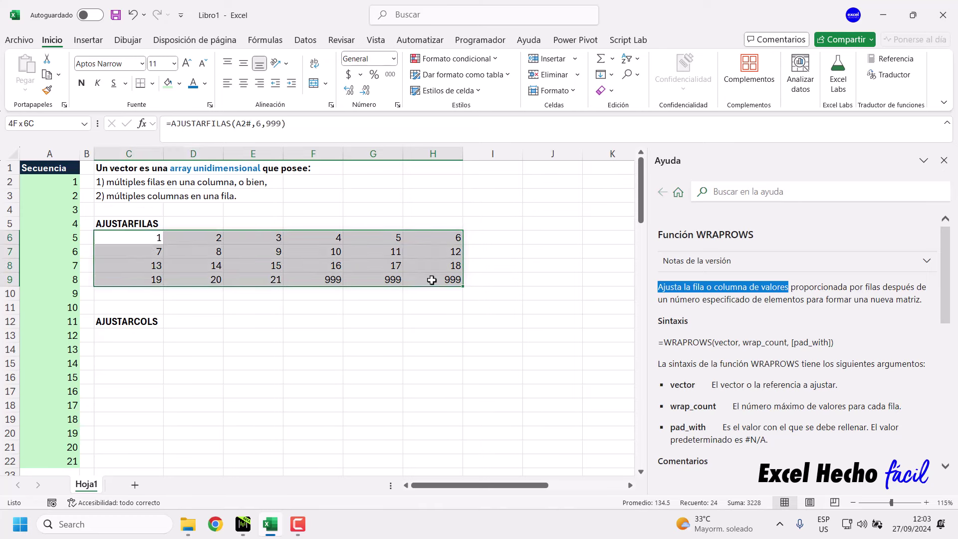
- Start =AJUSTARCOLS( in C13 and open the WRAPCOLS help article from the tooltip
{"action": "left_click", "coordinate": [149, 305]}
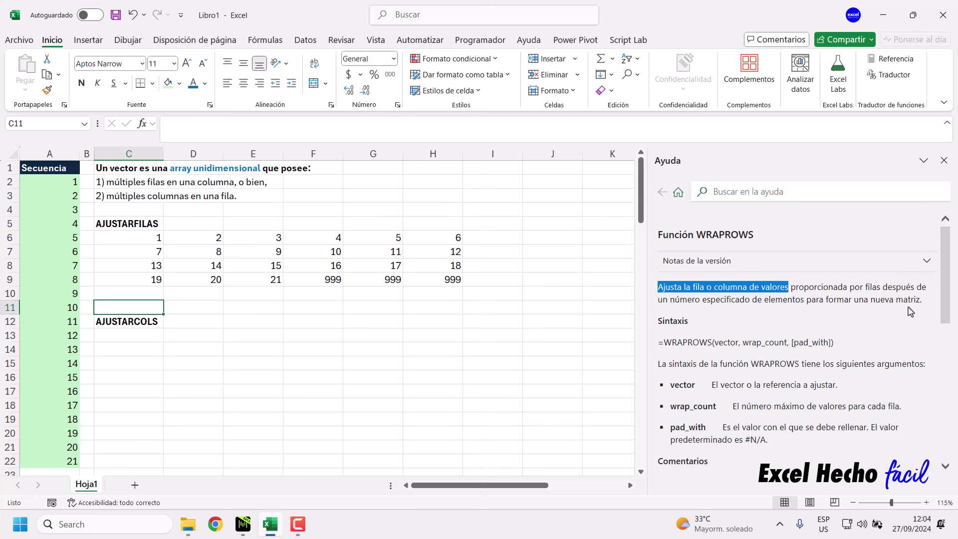
{"action": "left_click", "coordinate": [148, 338]}
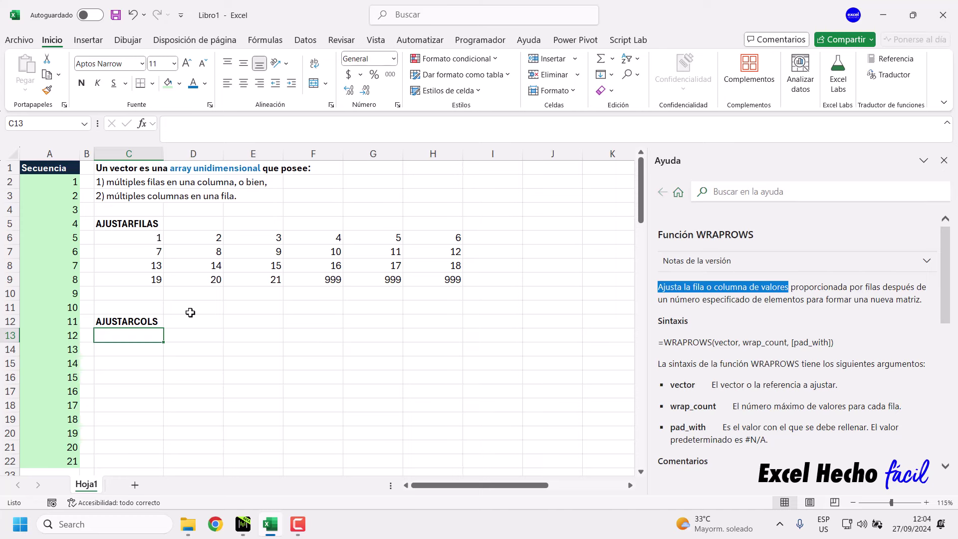
{"action": "left_click", "coordinate": [191, 131]}
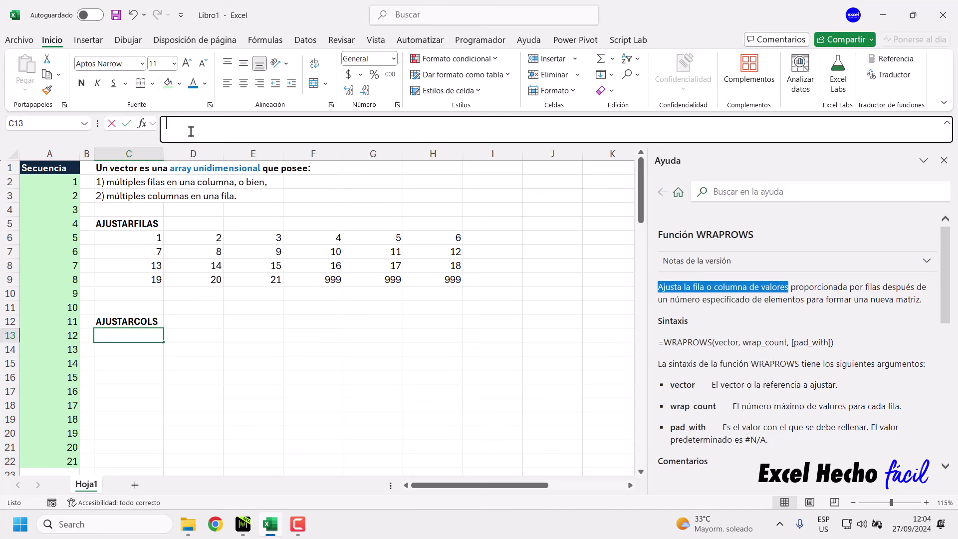
{"action": "type", "text": "="}
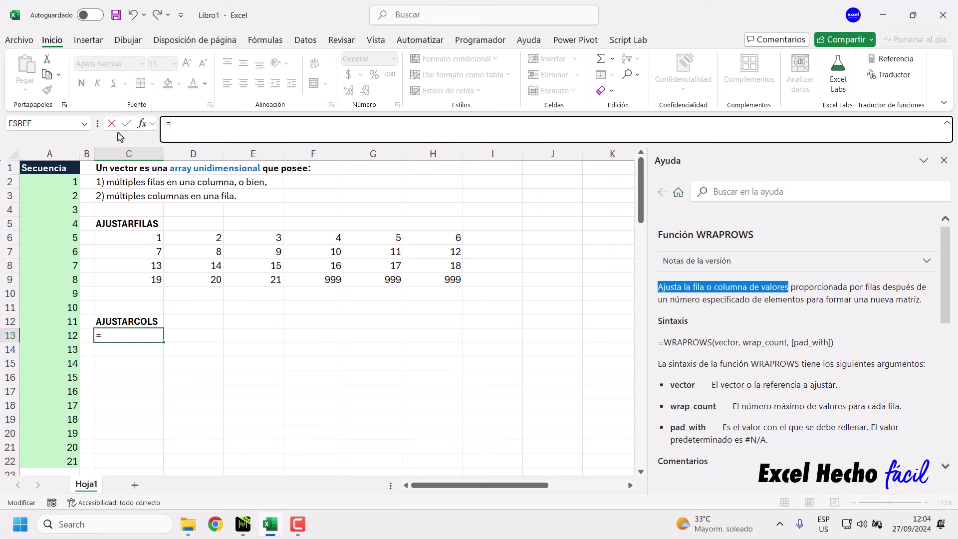
{"action": "type", "text": "aju"}
{"action": "key", "text": "Tab"}
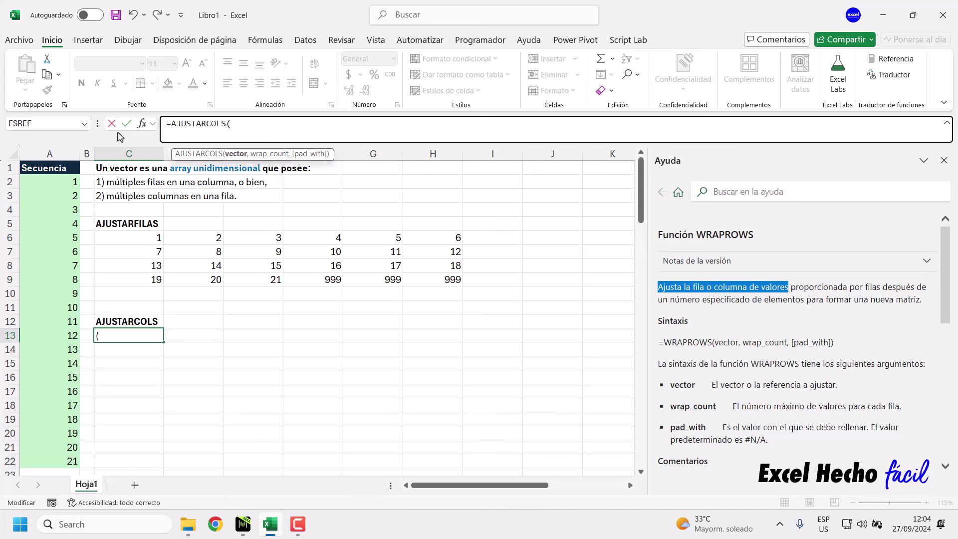
{"action": "left_click", "coordinate": [181, 155]}
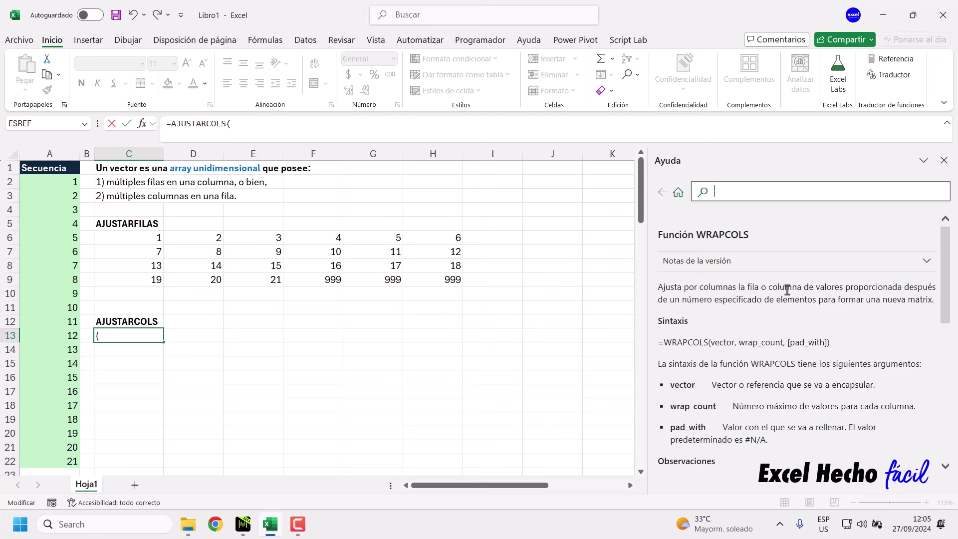
{"action": "left_click_drag", "start_coordinate": [843, 287], "coordinate": [738, 287]}
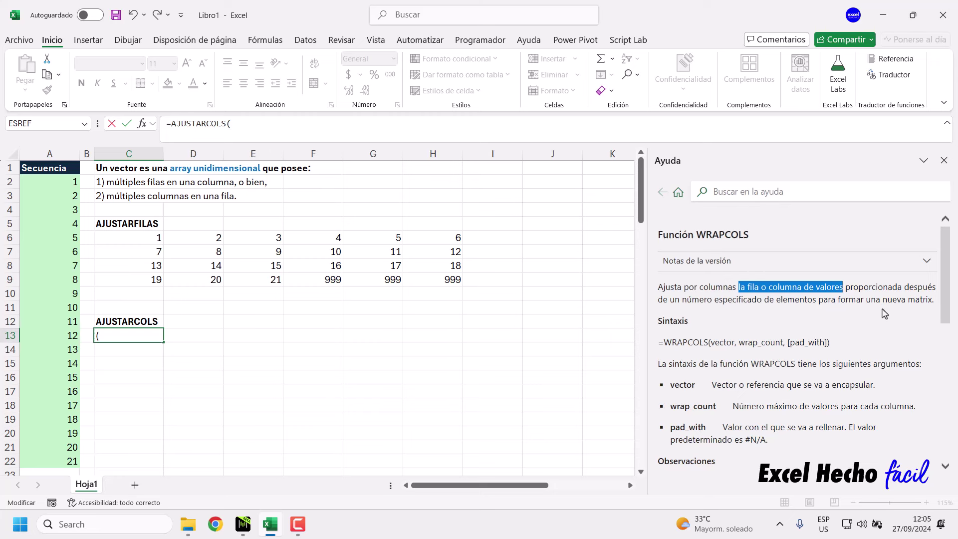
{"action": "left_click", "coordinate": [248, 129]}
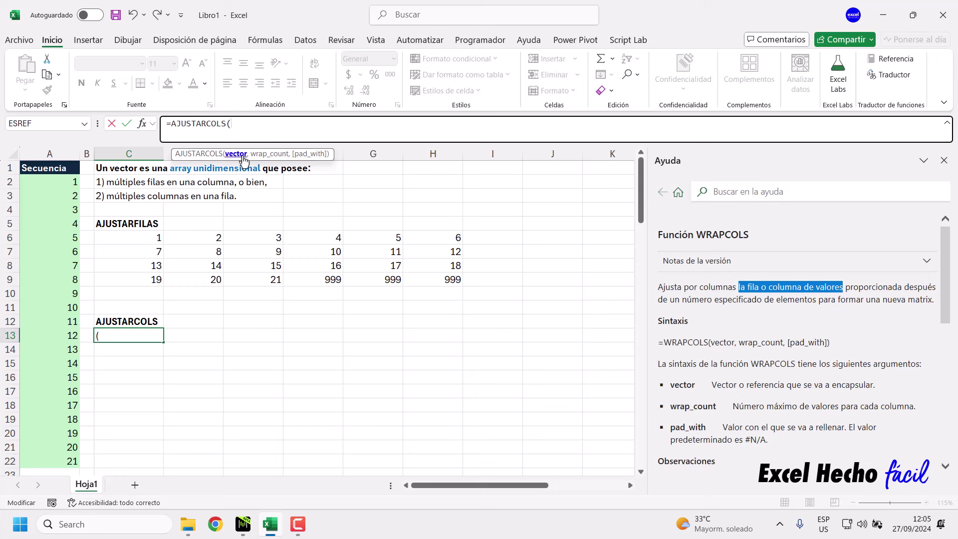
- Complete =AJUSTARCOLS(A2#,6,999) in C13, spilling 1–21 into six-row columns across C13:F18
{"action": "left_click_drag", "start_coordinate": [60, 182], "coordinate": [60, 462]}
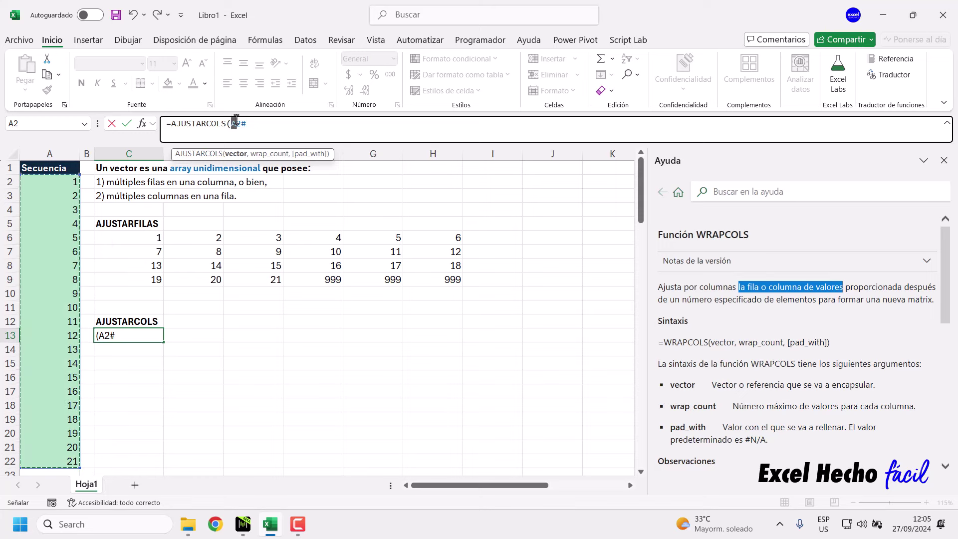
{"action": "left_click", "coordinate": [250, 124]}
{"action": "type", "text": ","}
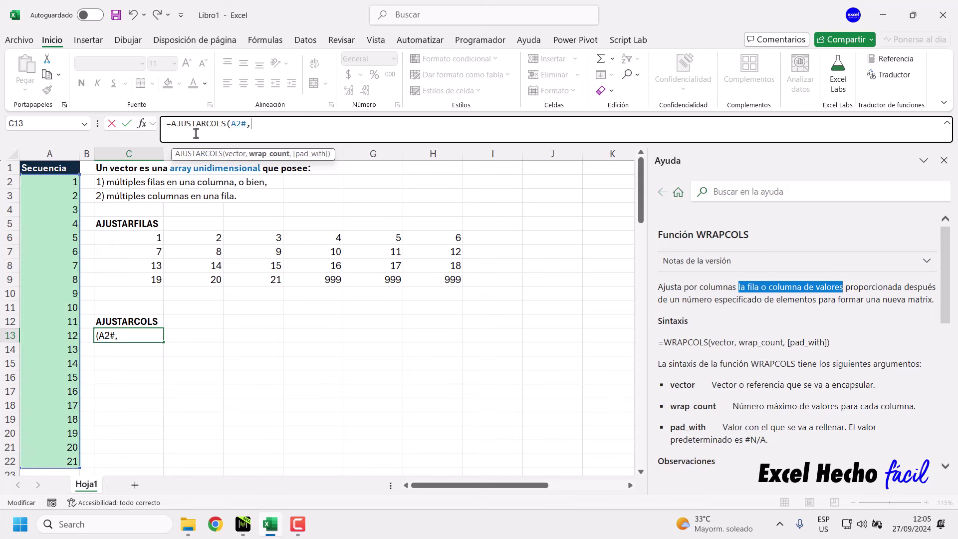
{"action": "type", "text": "6"}
{"action": "left_click", "coordinate": [258, 124]}
{"action": "type", "text": ","}
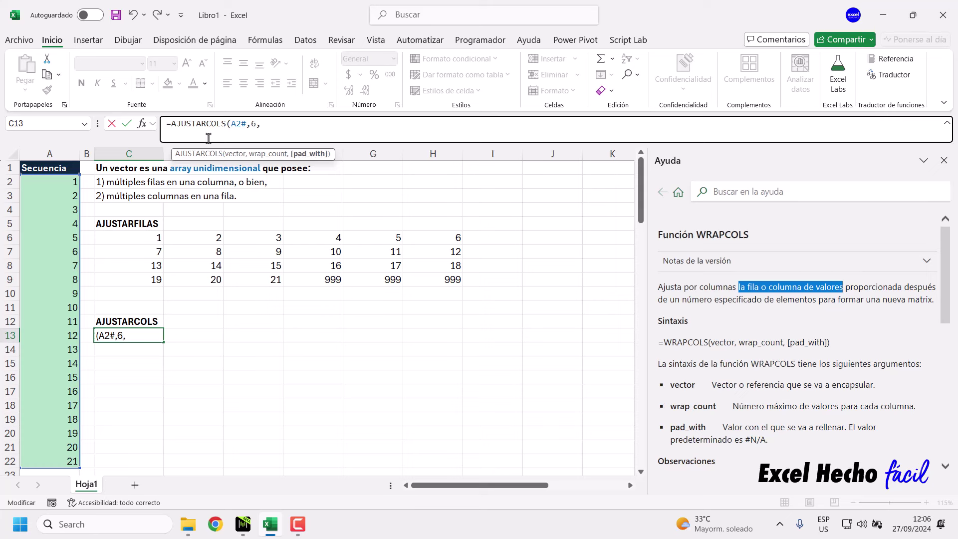
{"action": "type", "text": "999"}
{"action": "type", "text": ")"}
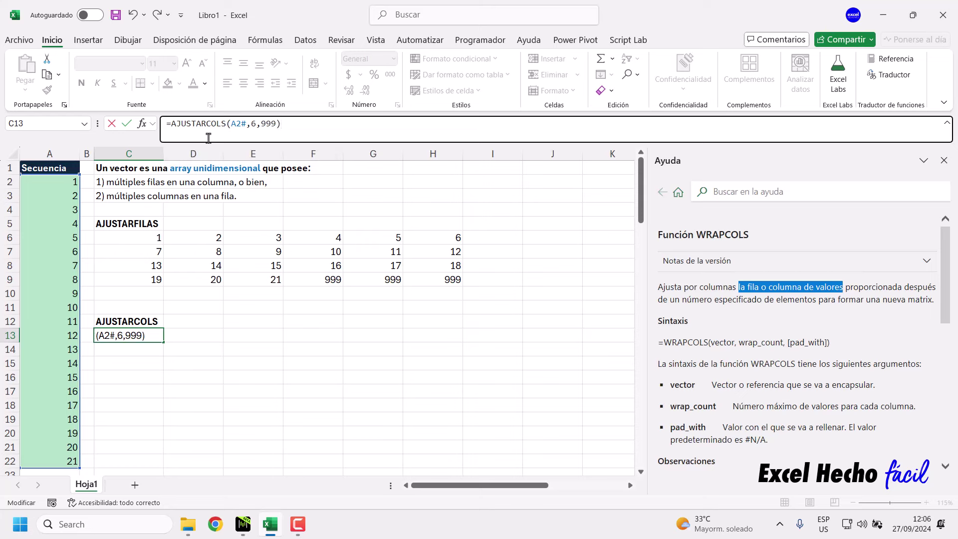
{"action": "key", "text": "Return"}
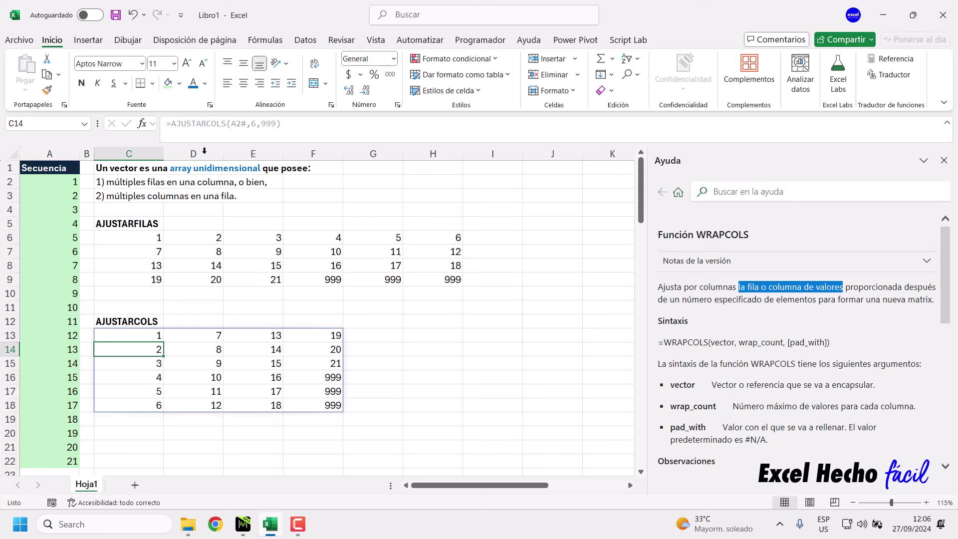
- Delete the ,999 argument so C13 reads =AJUSTARCOLS(A2#,6), then check the #N/D cells
{"action": "left_click", "coordinate": [150, 335]}
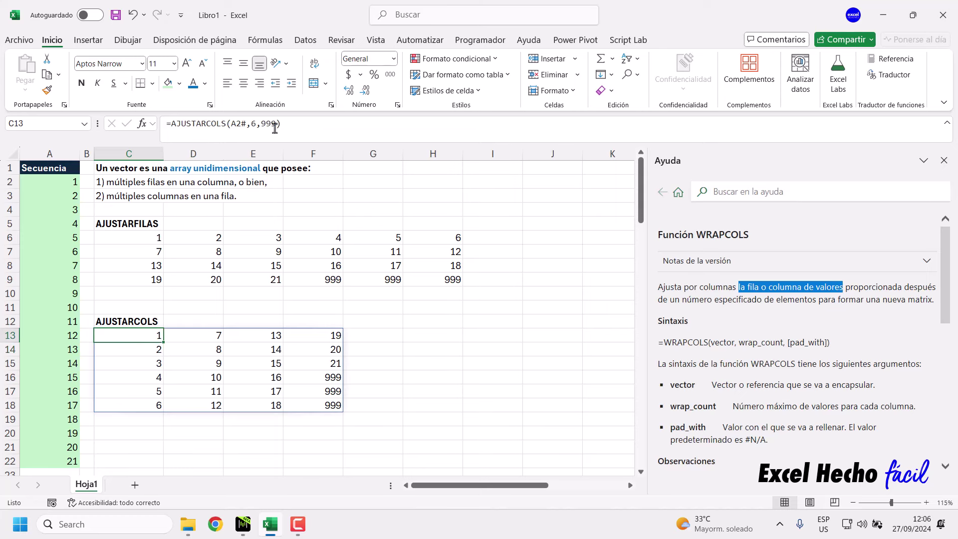
{"action": "left_click_drag", "start_coordinate": [277, 123], "coordinate": [257, 123]}
{"action": "key", "text": "BackSpace"}
{"action": "key", "text": "Return"}
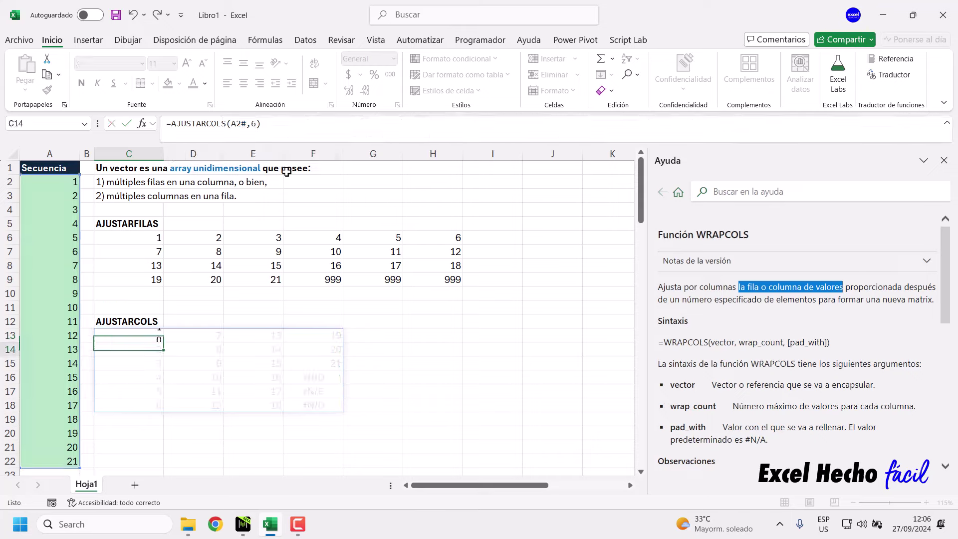
{"action": "left_click", "coordinate": [321, 376]}
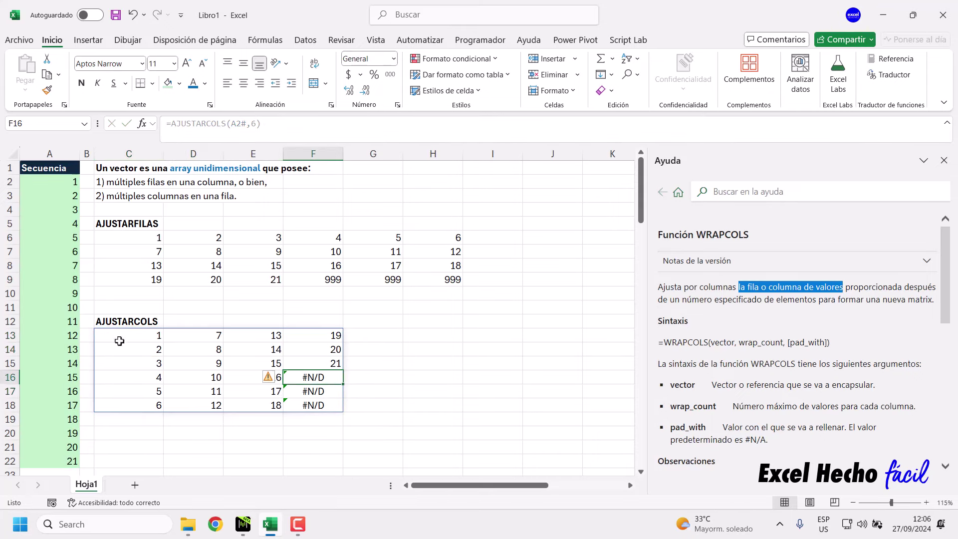
{"action": "left_click", "coordinate": [70, 182]}
{"action": "left_click_drag", "start_coordinate": [70, 182], "coordinate": [70, 252]}
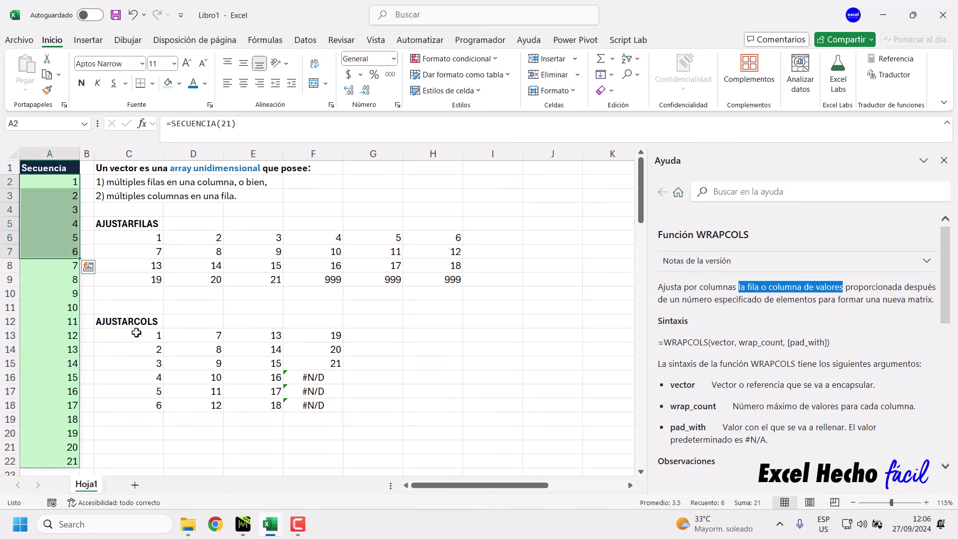
{"action": "left_click_drag", "start_coordinate": [134, 335], "coordinate": [135, 402]}
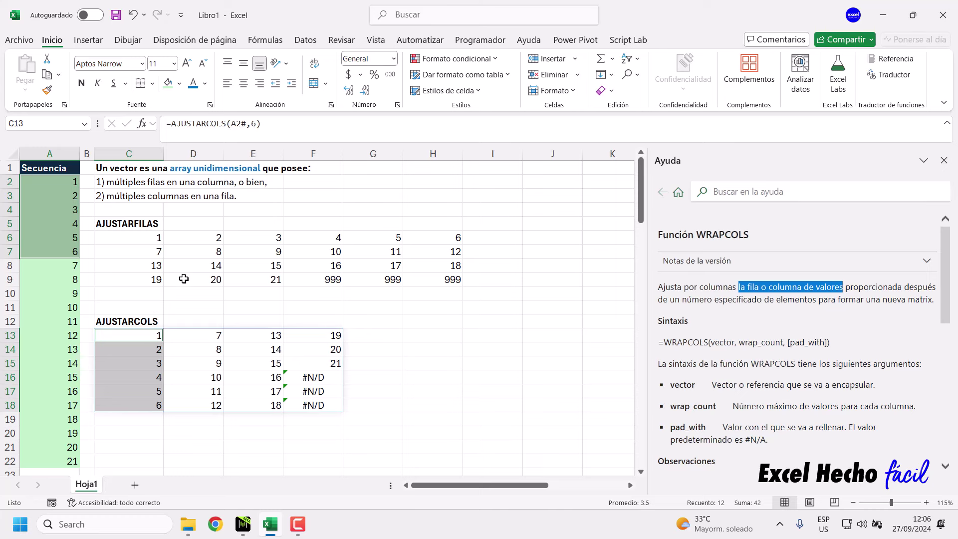
{"action": "left_click_drag", "start_coordinate": [149, 336], "coordinate": [141, 403]}
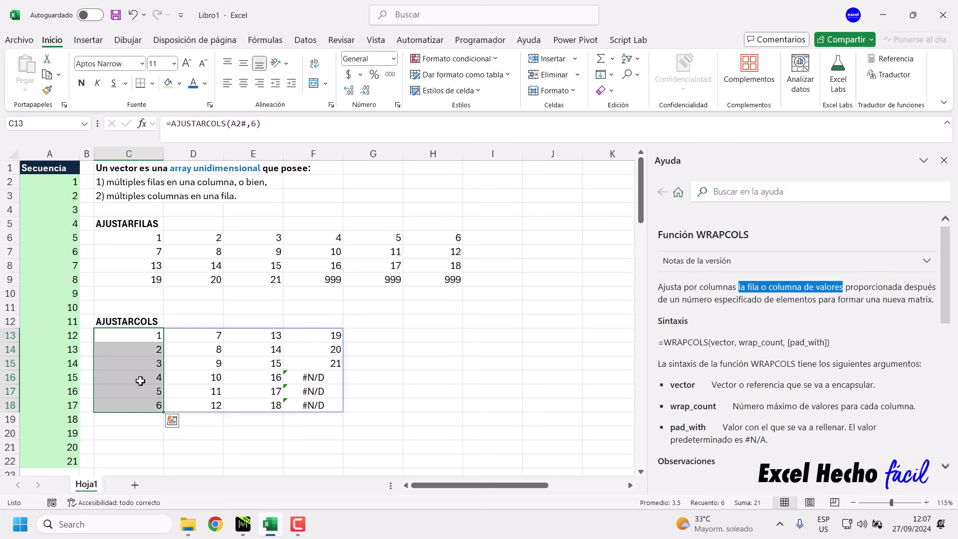
{"action": "left_click", "coordinate": [70, 182]}
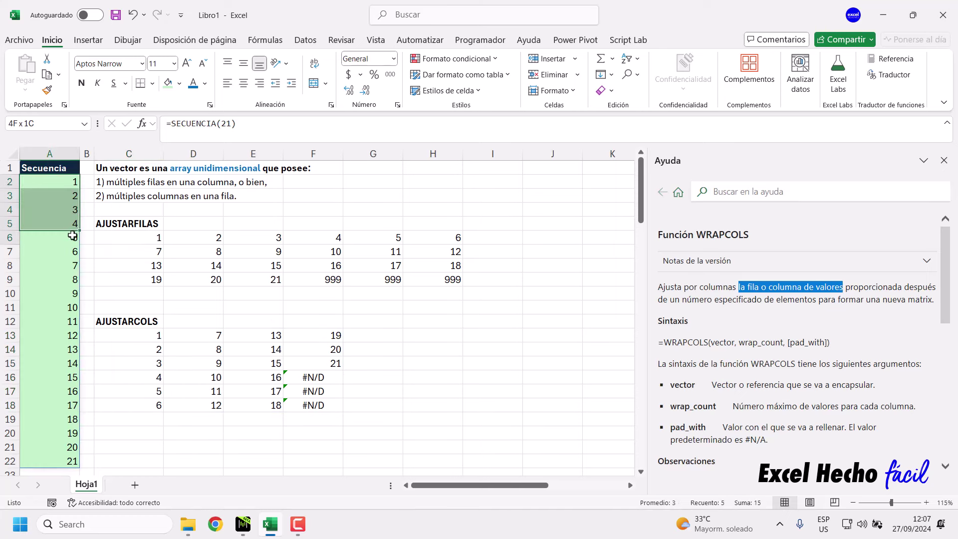
{"action": "left_click_drag", "start_coordinate": [70, 182], "coordinate": [74, 252]}
{"action": "left_click_drag", "start_coordinate": [128, 335], "coordinate": [129, 401]}
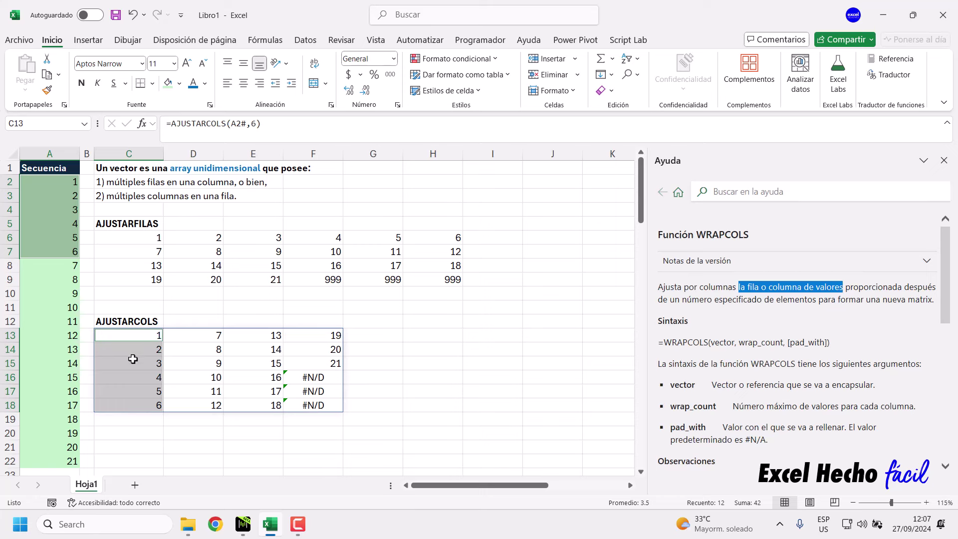
{"action": "left_click_drag", "start_coordinate": [64, 265], "coordinate": [64, 339]}
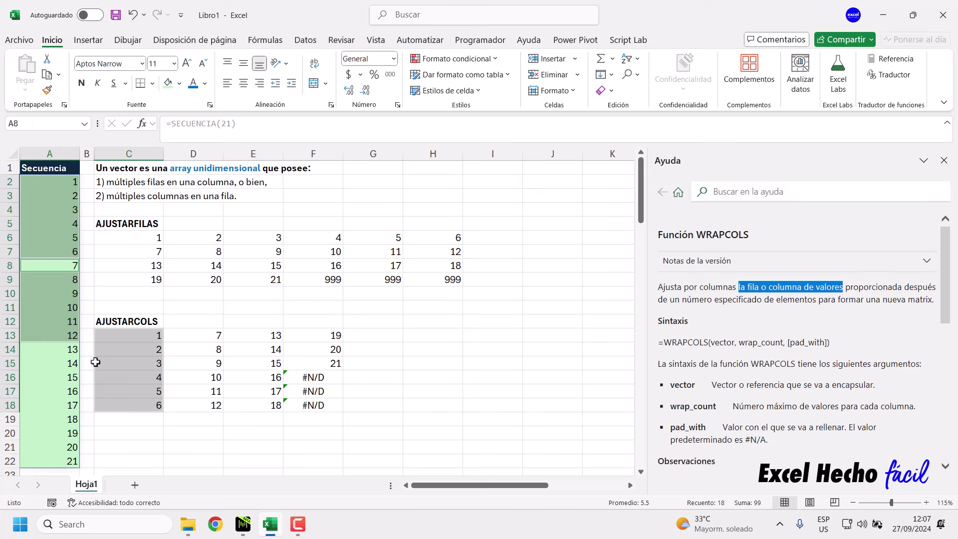
{"action": "left_click_drag", "start_coordinate": [203, 335], "coordinate": [192, 401]}
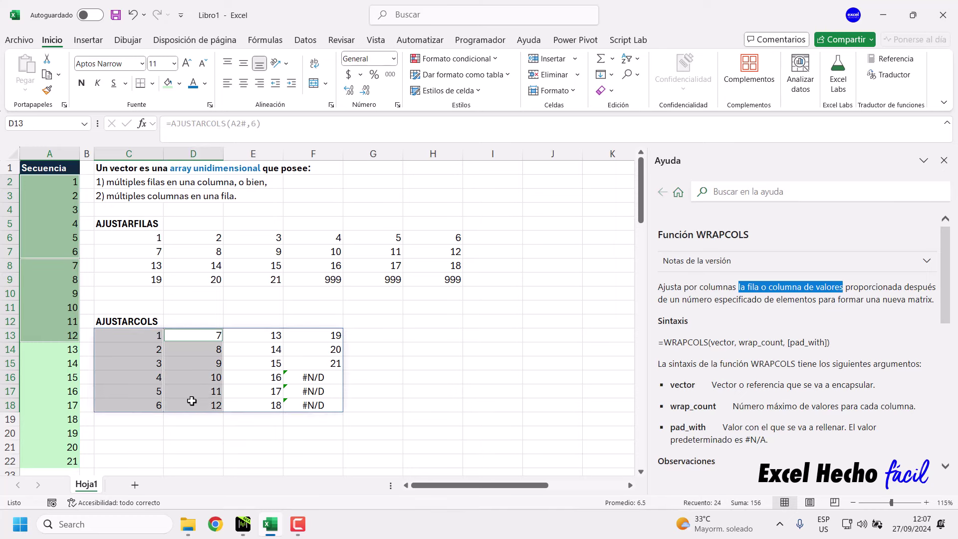
{"action": "left_click_drag", "start_coordinate": [63, 349], "coordinate": [62, 420]}
{"action": "left_click_drag", "start_coordinate": [259, 335], "coordinate": [258, 402]}
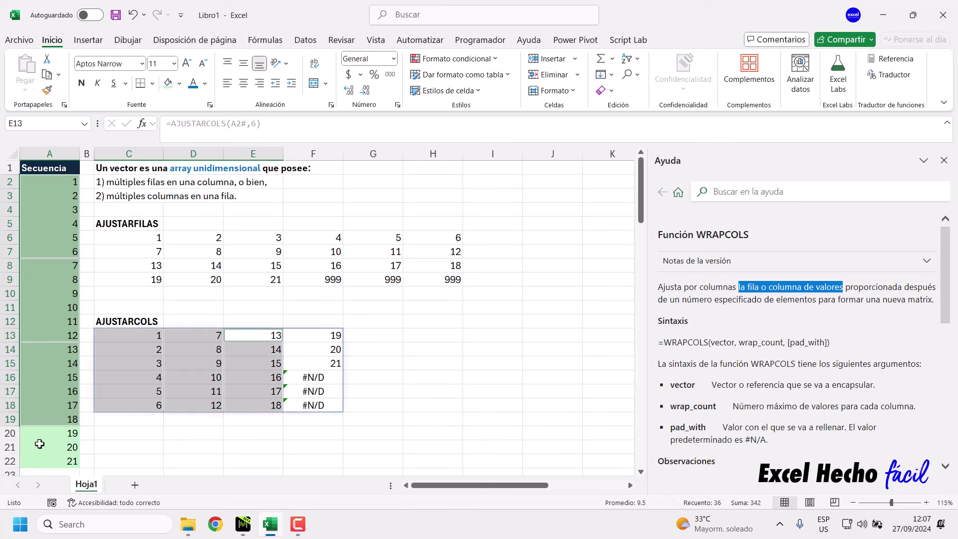
{"action": "left_click_drag", "start_coordinate": [66, 430], "coordinate": [69, 458]}
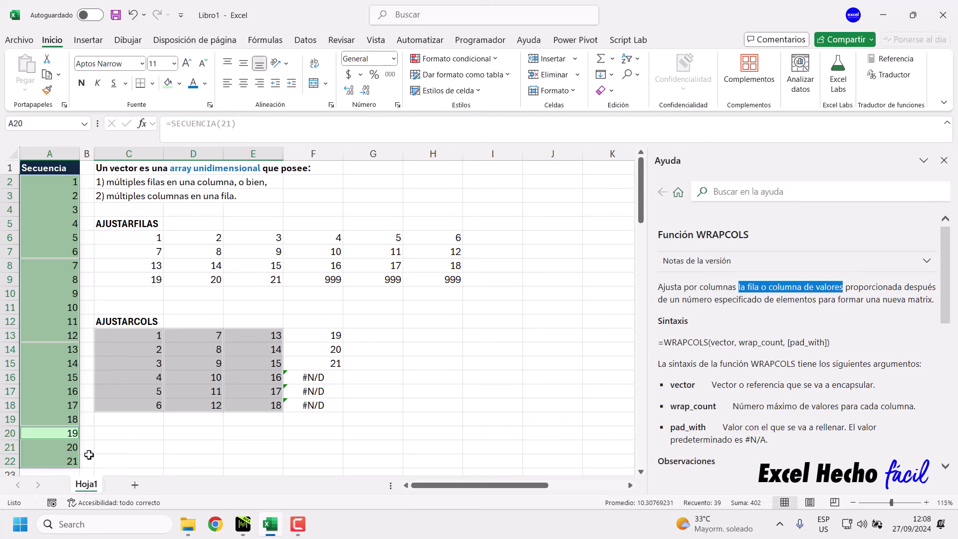
{"action": "left_click_drag", "start_coordinate": [316, 333], "coordinate": [316, 360]}
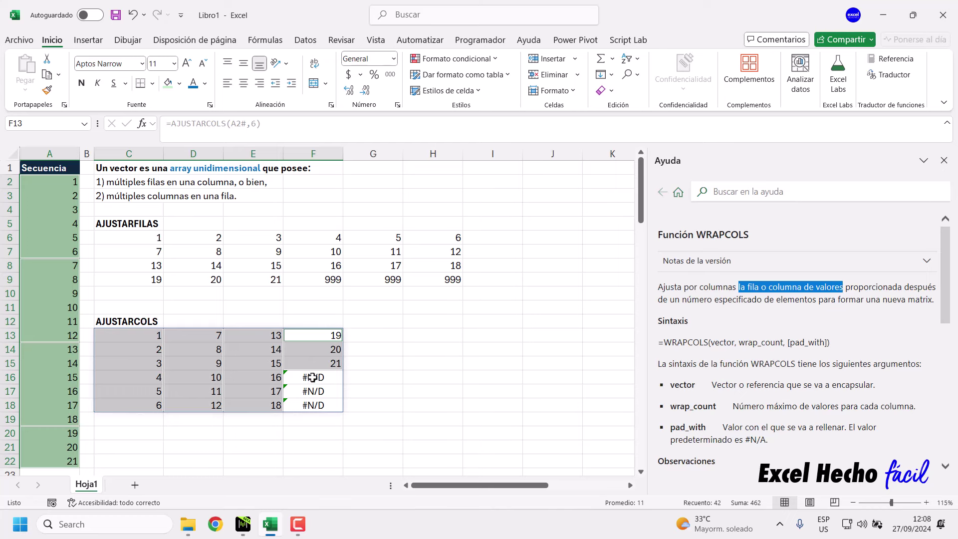
{"action": "left_click_drag", "start_coordinate": [313, 378], "coordinate": [314, 403]}
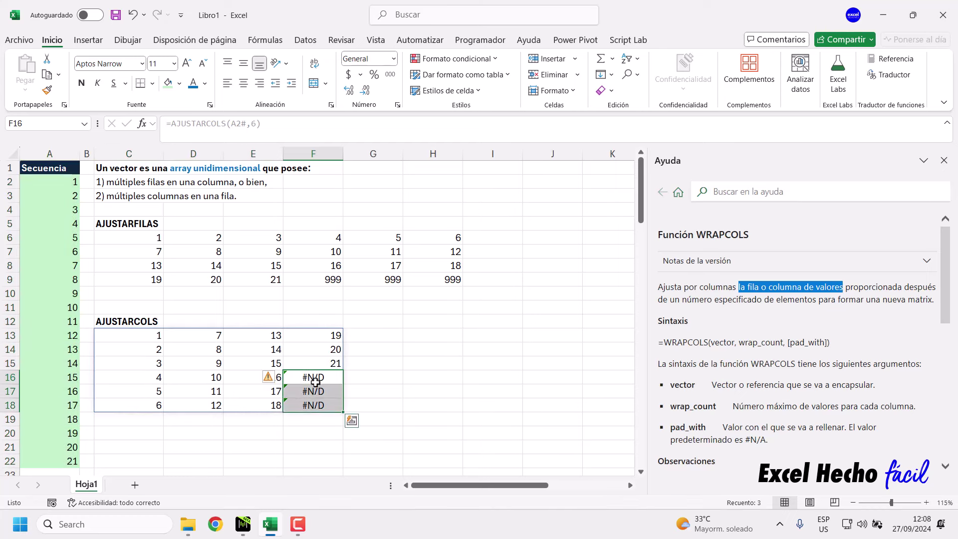
{"action": "left_click", "coordinate": [132, 336]}
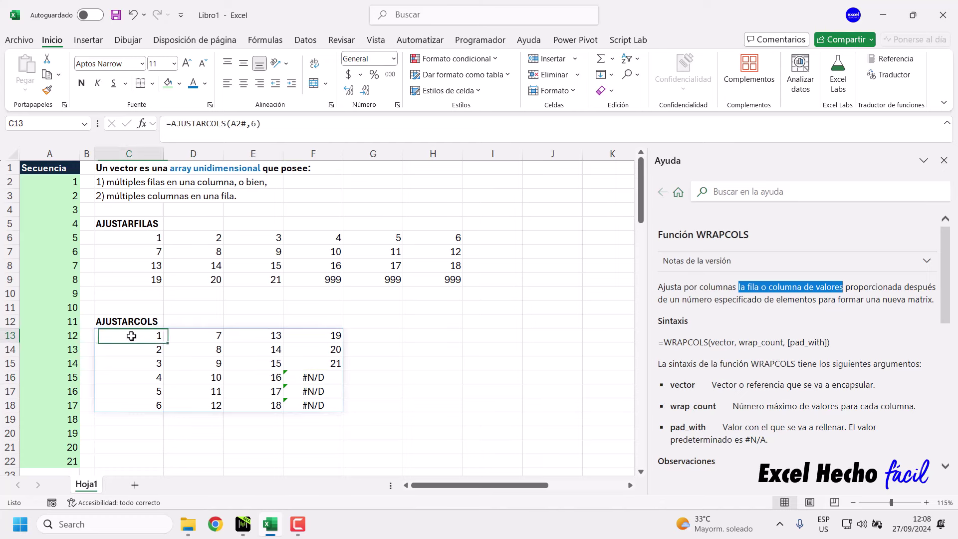
- Restore ,999 to the C13 formula so F16:F18 show 999 instead of #N/D
{"action": "left_click", "coordinate": [257, 124]}
{"action": "type", "text": ","}
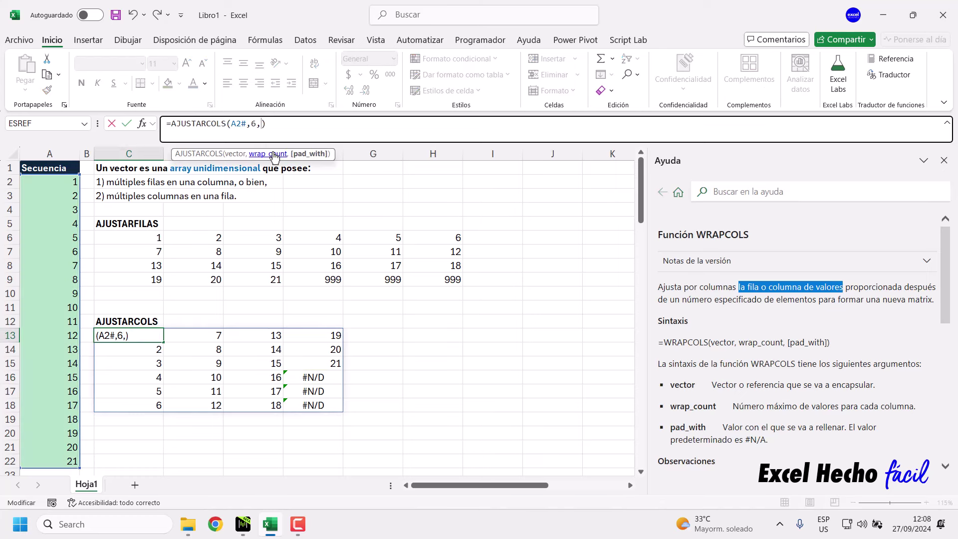
{"action": "type", "text": "999"}
{"action": "key", "text": "Return"}
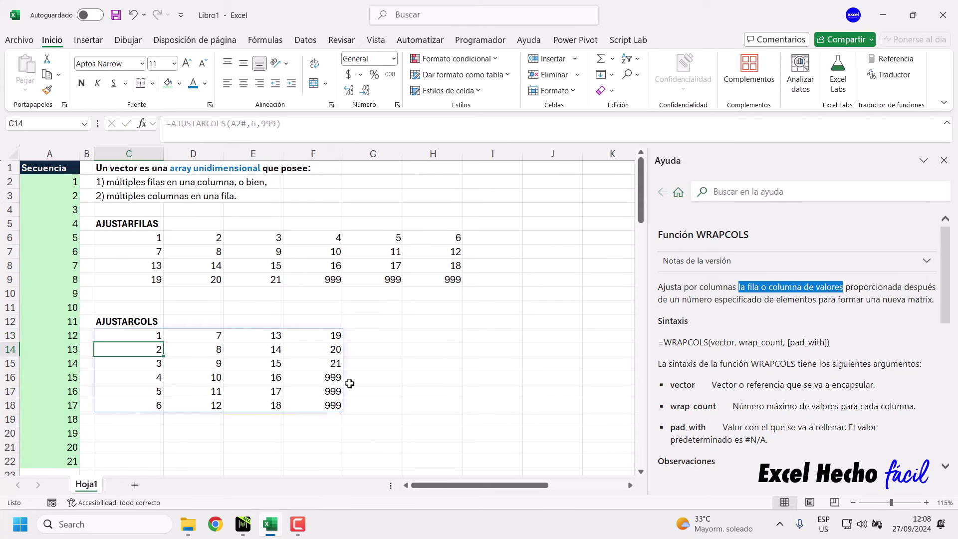
{"action": "left_click", "coordinate": [322, 378]}
{"action": "left_click", "coordinate": [145, 334]}
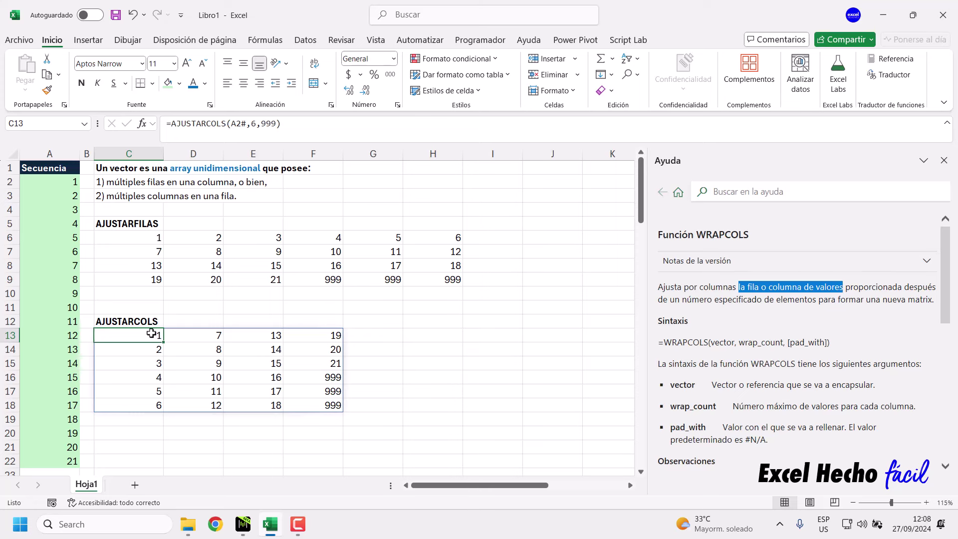
{"action": "left_click", "coordinate": [254, 126]}
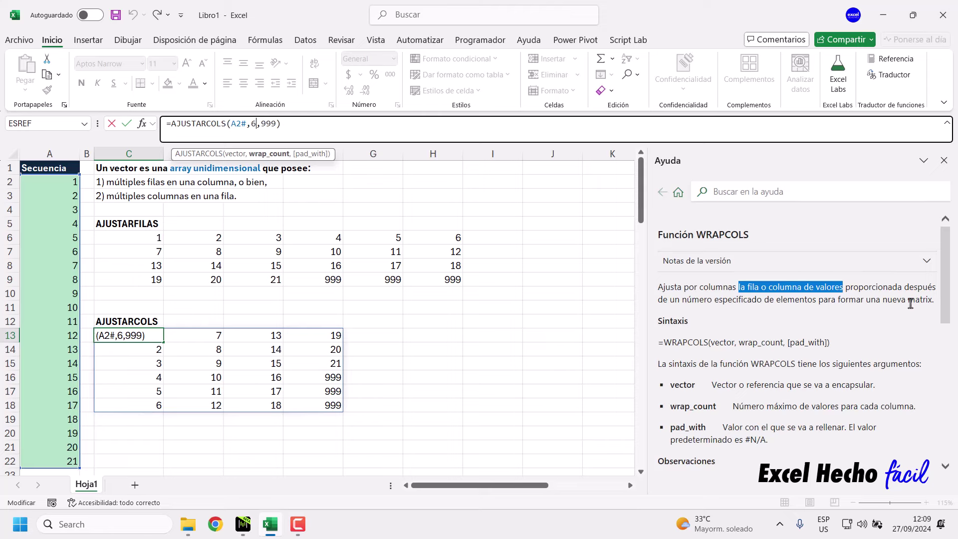
{"action": "key", "text": "ctrl+Return"}
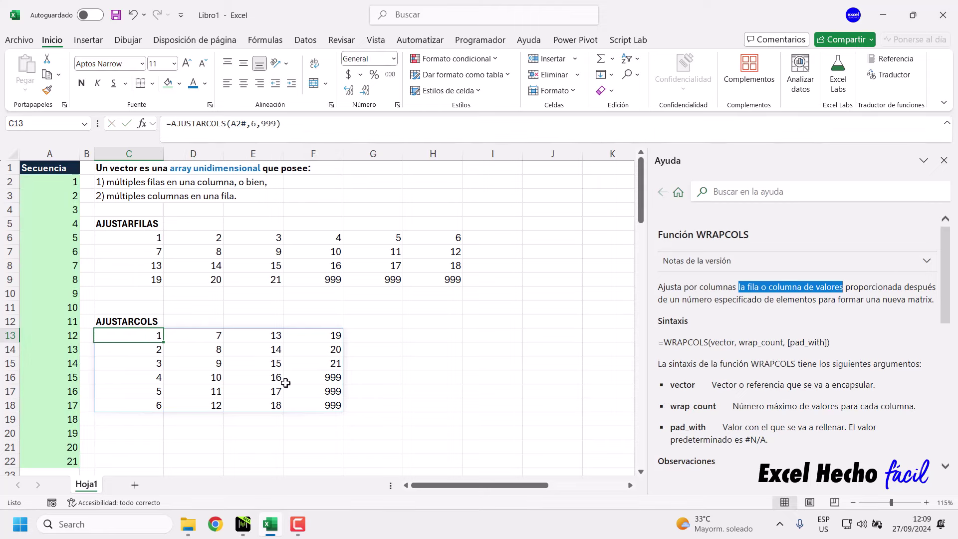
{"action": "left_click", "coordinate": [149, 237]}
{"action": "left_click", "coordinate": [141, 337]}
{"action": "left_click", "coordinate": [138, 235]}
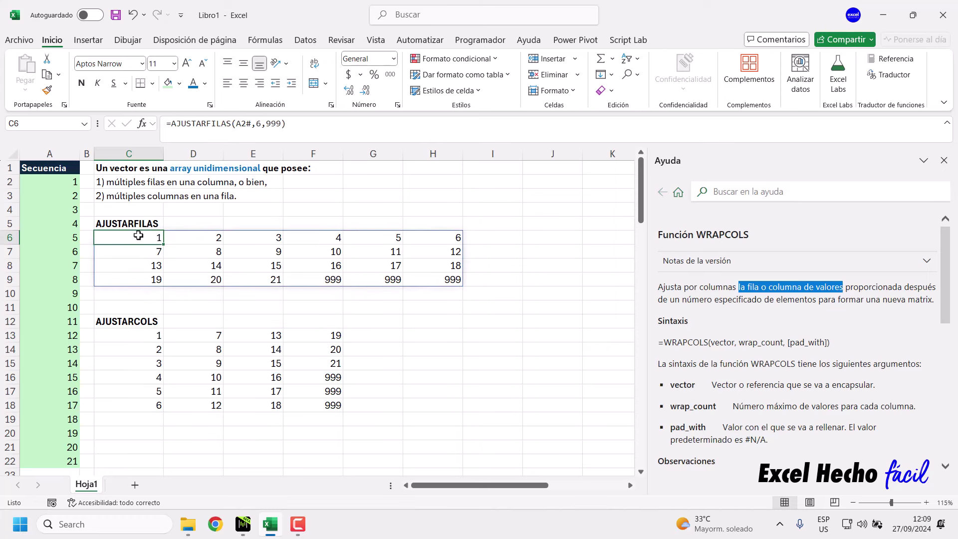
{"action": "left_click", "coordinate": [148, 334]}
{"action": "left_click", "coordinate": [144, 243]}
{"action": "left_click", "coordinate": [141, 336]}
{"action": "left_click", "coordinate": [146, 241]}
{"action": "left_click", "coordinate": [145, 432]}
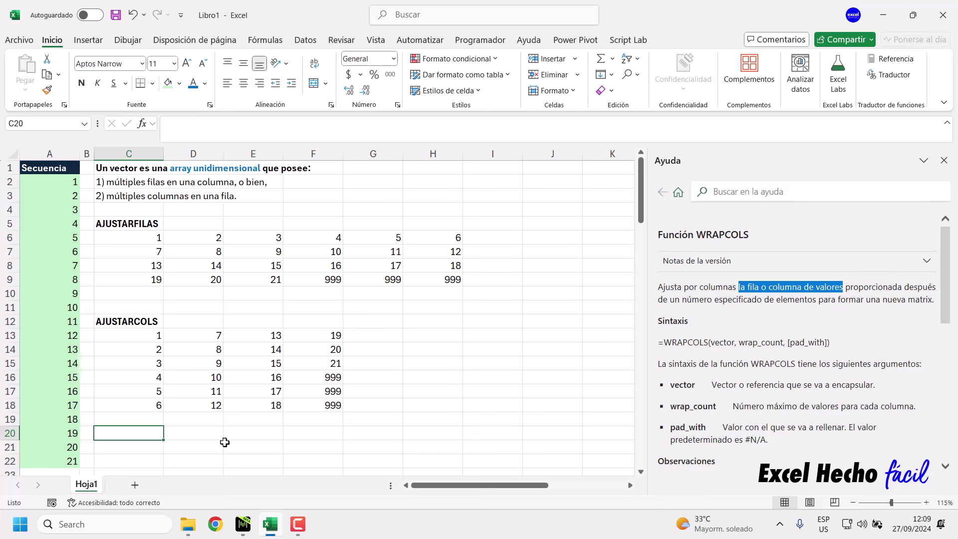
{"action": "left_click", "coordinate": [298, 523]}
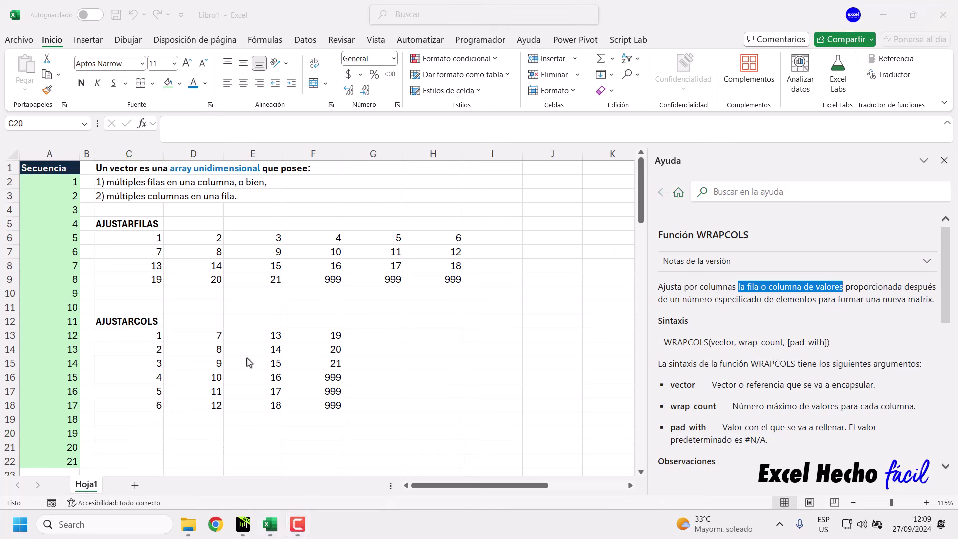
{"action": "left_click", "coordinate": [351, 20]}
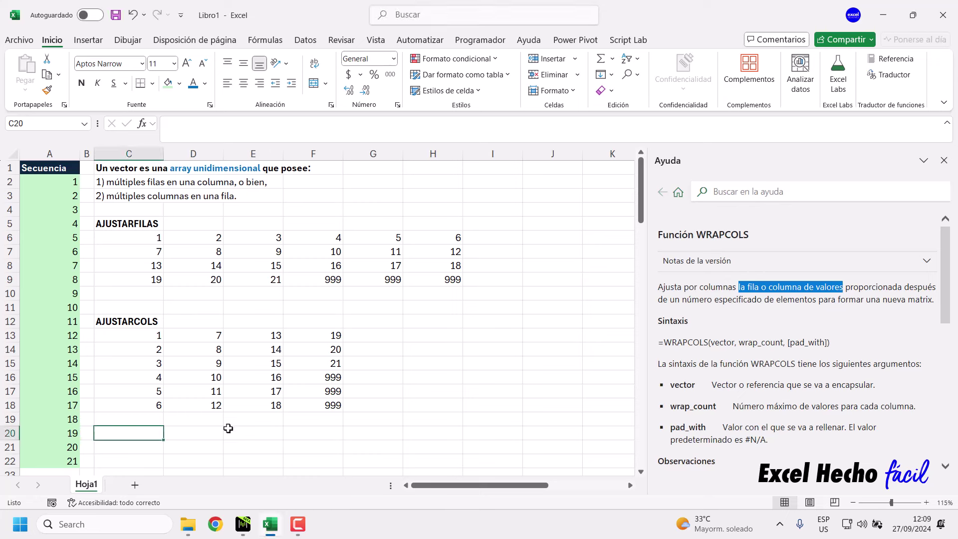